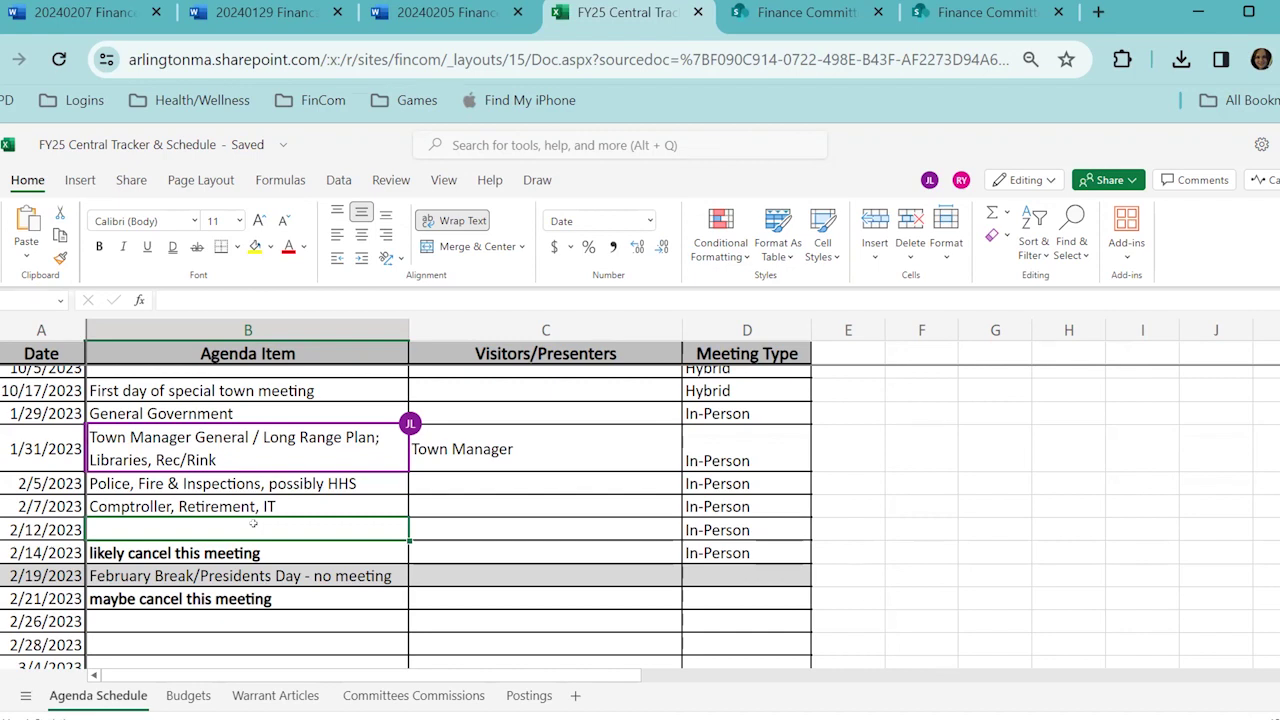
Step: On the Budgets sheet, record Information Technology as Approved with action date 2/7/2024 and copy both cells
{"action": "left_click", "coordinate": [190, 695]}
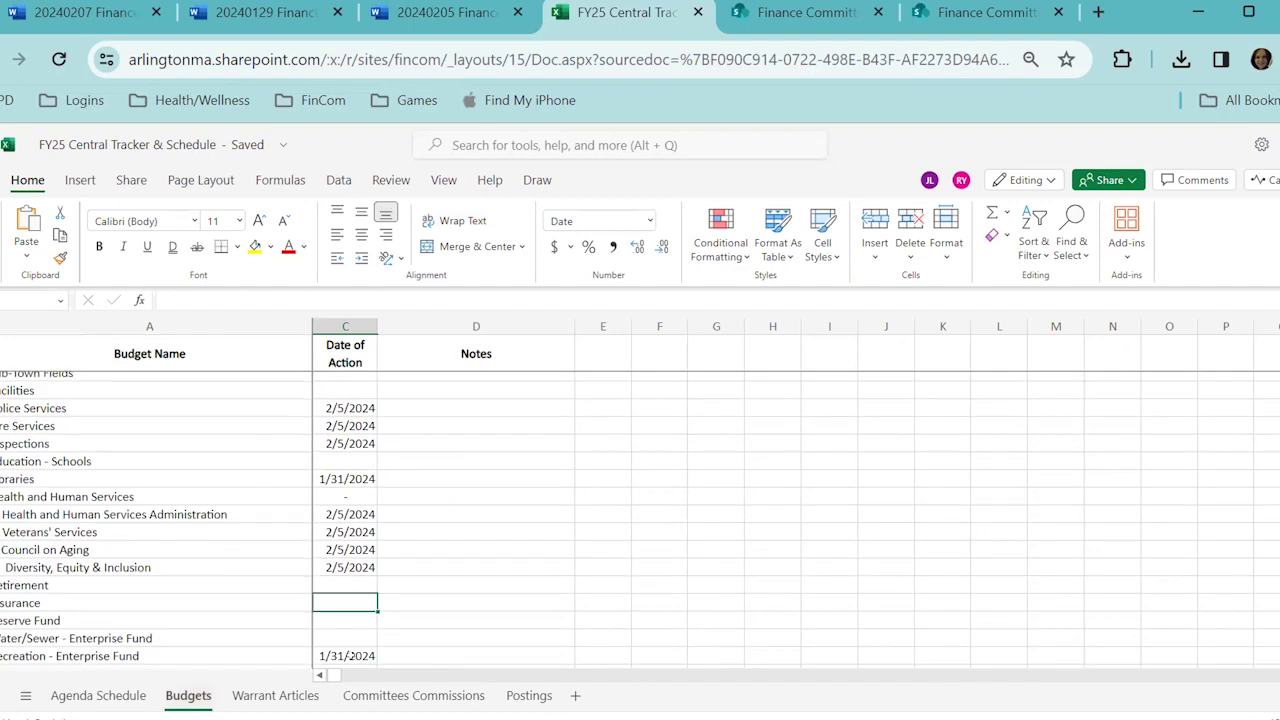
{"action": "scroll", "coordinate": [300, 535], "scroll_direction": "up", "scroll_amount": 10}
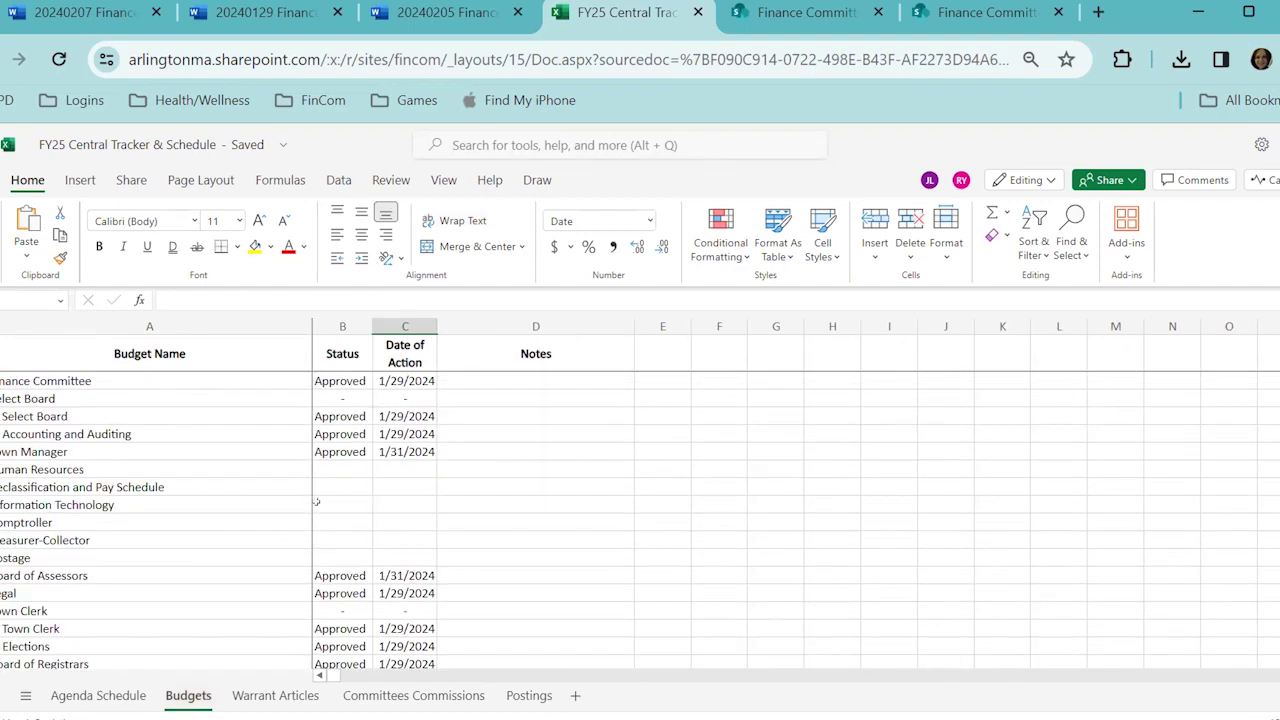
{"action": "left_click", "coordinate": [325, 503]}
{"action": "type", "text": "Approved"}
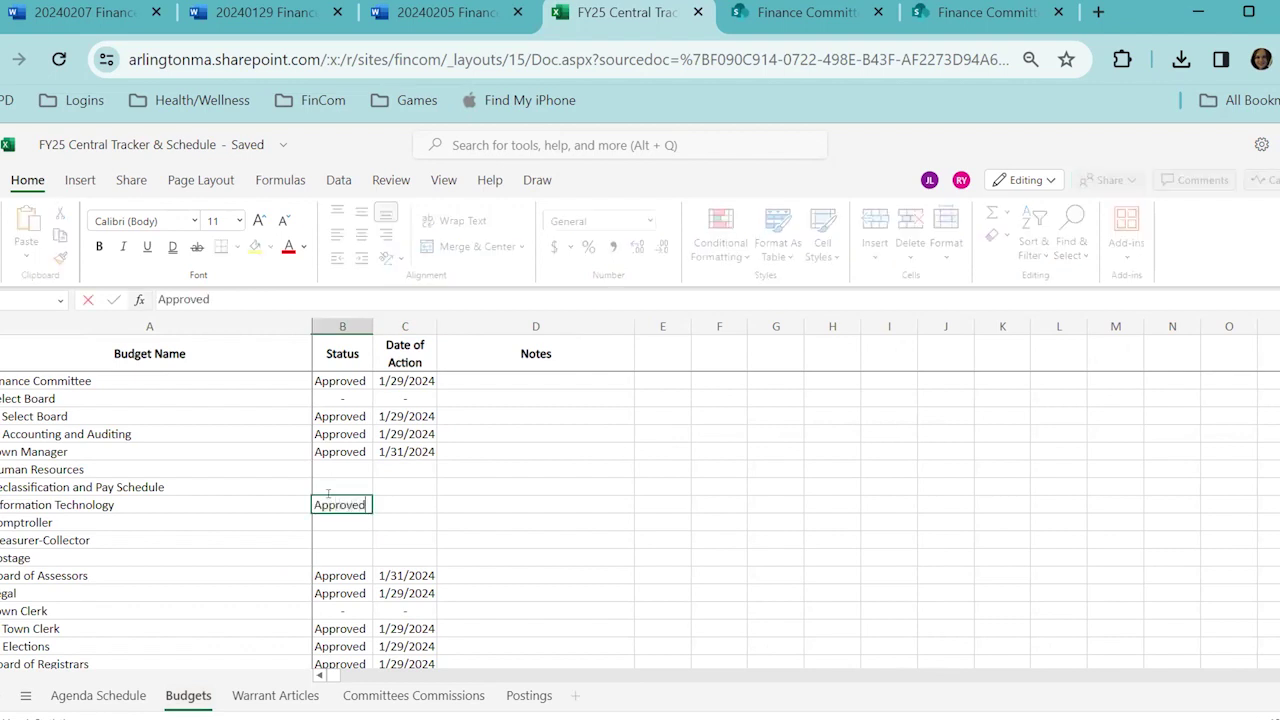
{"action": "key", "text": "Tab"}
{"action": "type", "text": "2/7/202"}
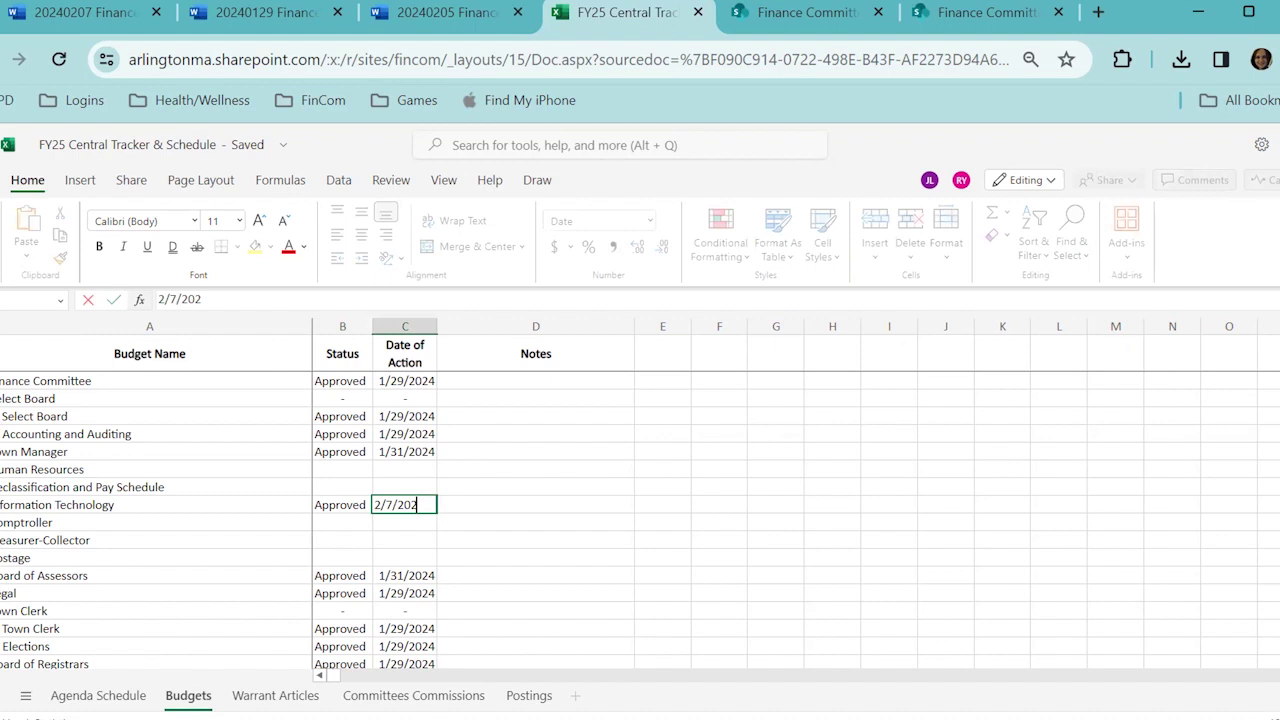
{"action": "type", "text": "4"}
{"action": "left_click", "coordinate": [326, 540]}
{"action": "left_click_drag", "start_coordinate": [395, 505], "coordinate": [340, 505]}
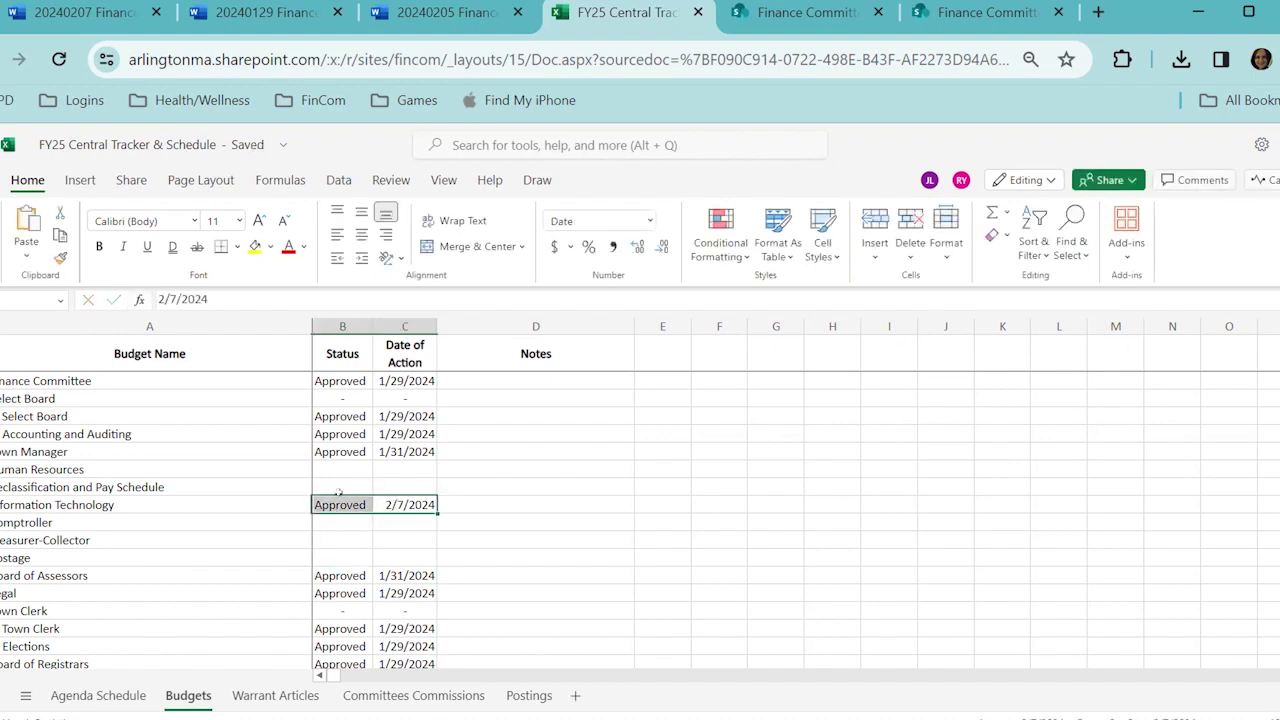
{"action": "key", "text": "ctrl+c"}
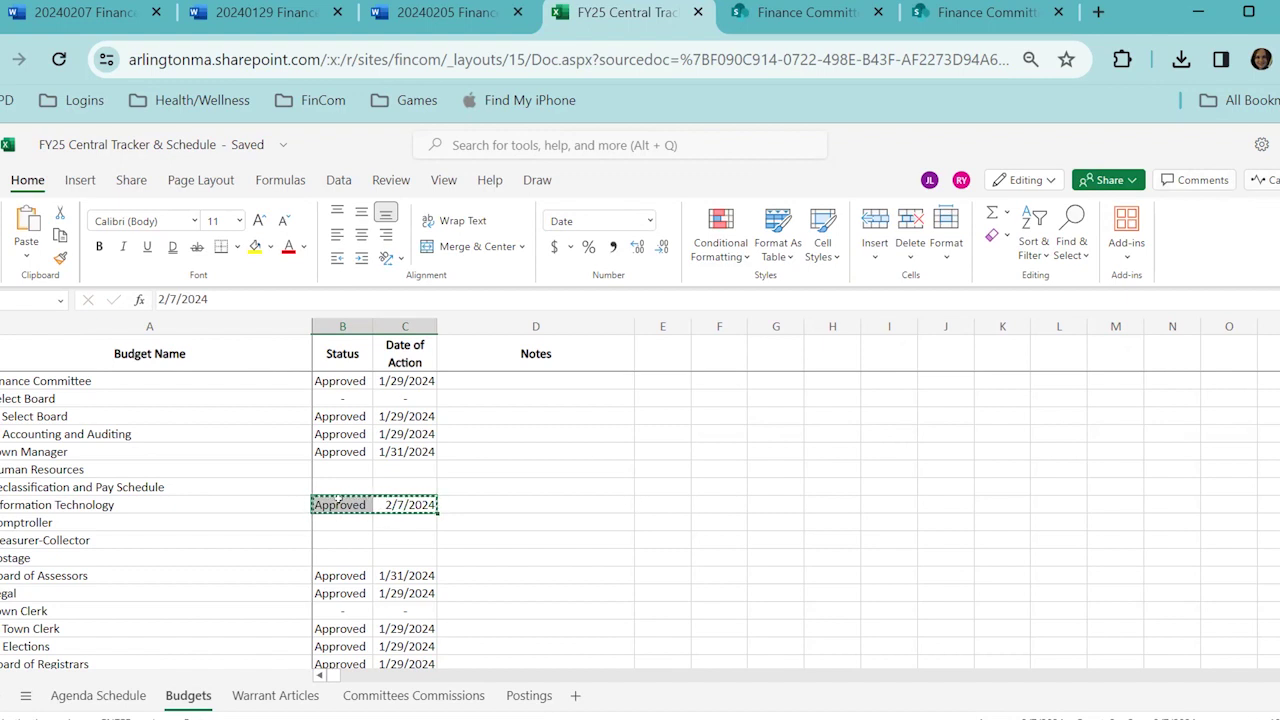
Step: Try pasting the Information Technology status and date into the Comptroller row and clear the pasted entries
{"action": "key", "text": "Down"}
{"action": "key", "text": "ctrl+v"}
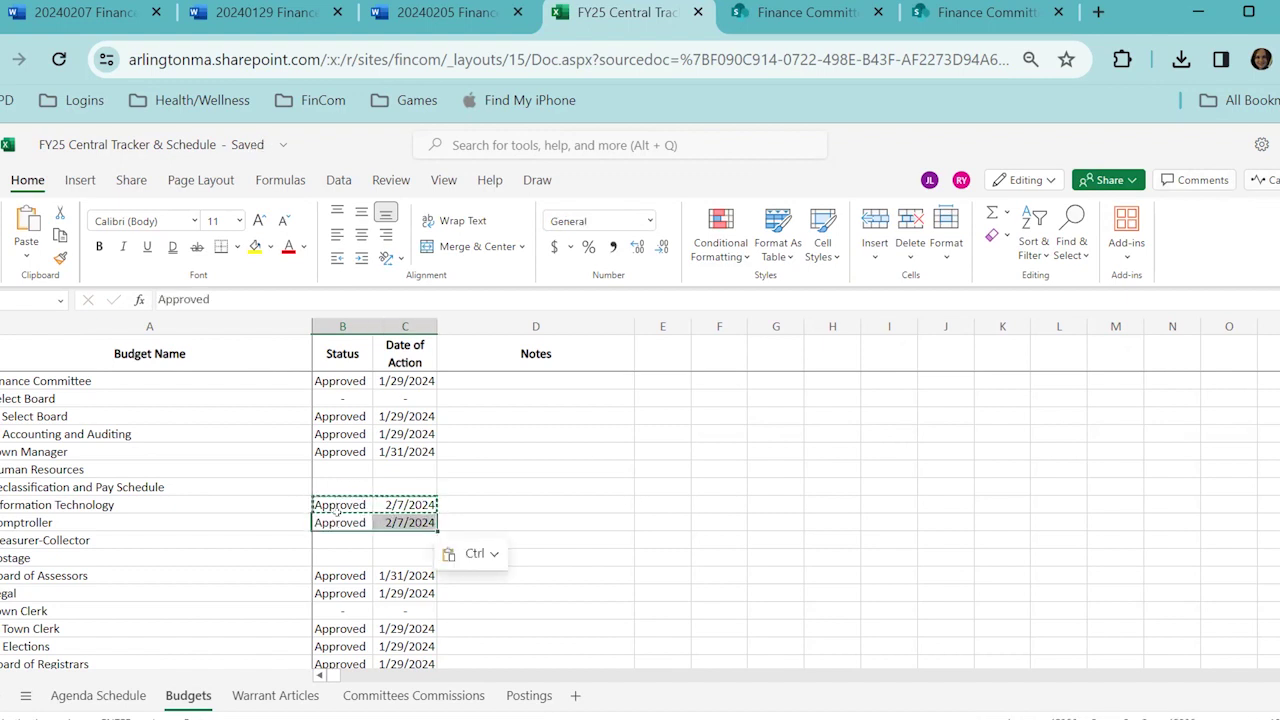
{"action": "scroll", "coordinate": [339, 511], "scroll_direction": "down", "scroll_amount": 2}
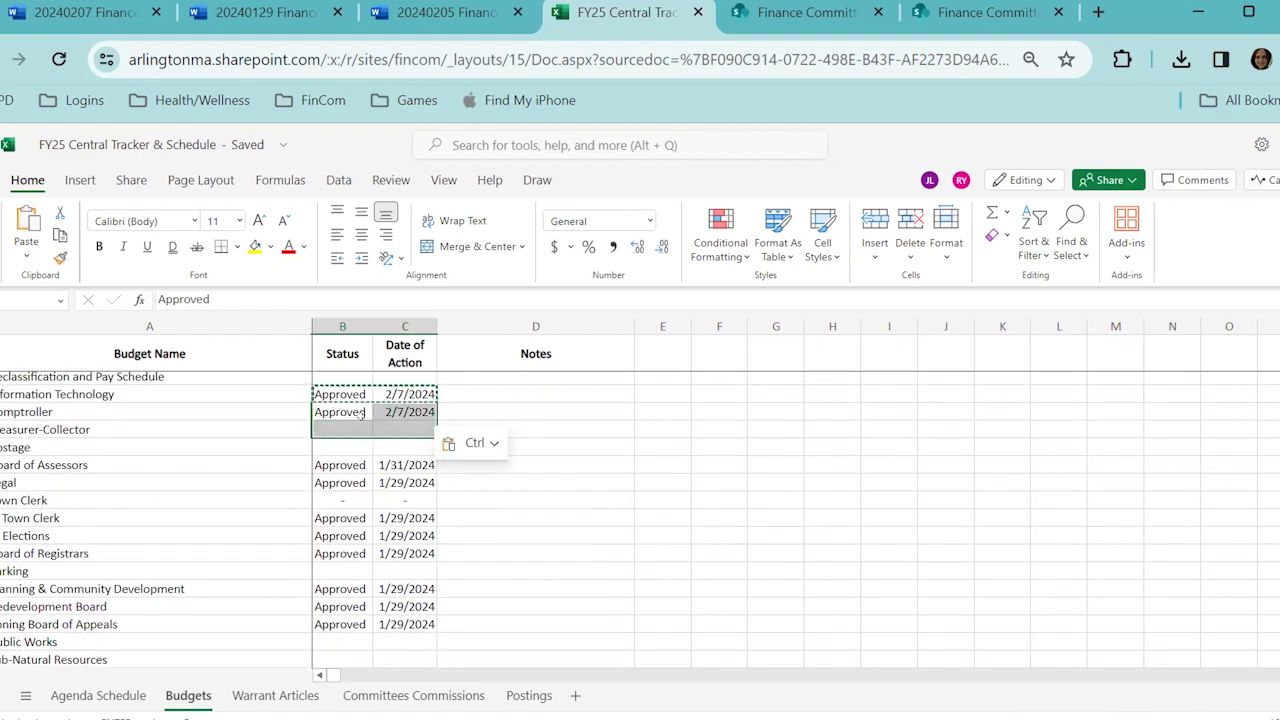
{"action": "key", "text": "Delete"}
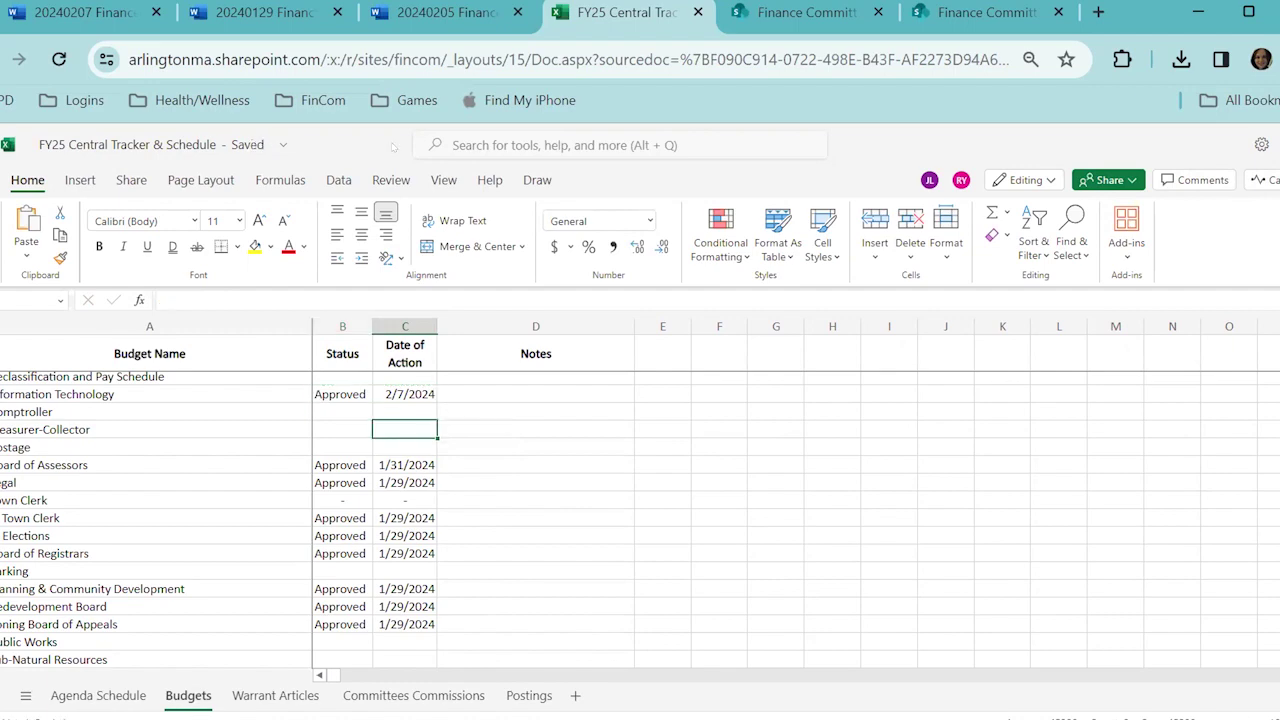
{"action": "left_click", "coordinate": [405, 429]}
Step: Consult the 20240207 minutes, find the Retirement row in the tracker and paste in Approved and 2/7/2024
{"action": "left_click", "coordinate": [97, 14]}
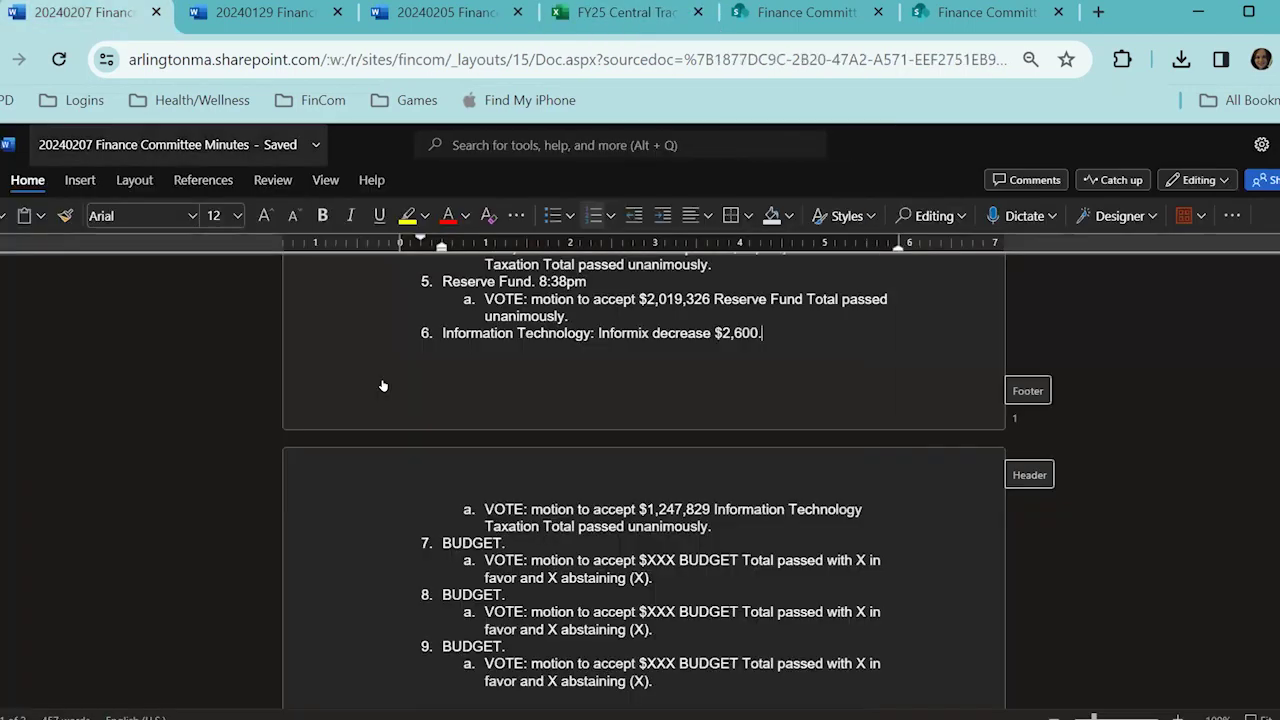
{"action": "scroll", "coordinate": [382, 386], "scroll_direction": "up", "scroll_amount": 3}
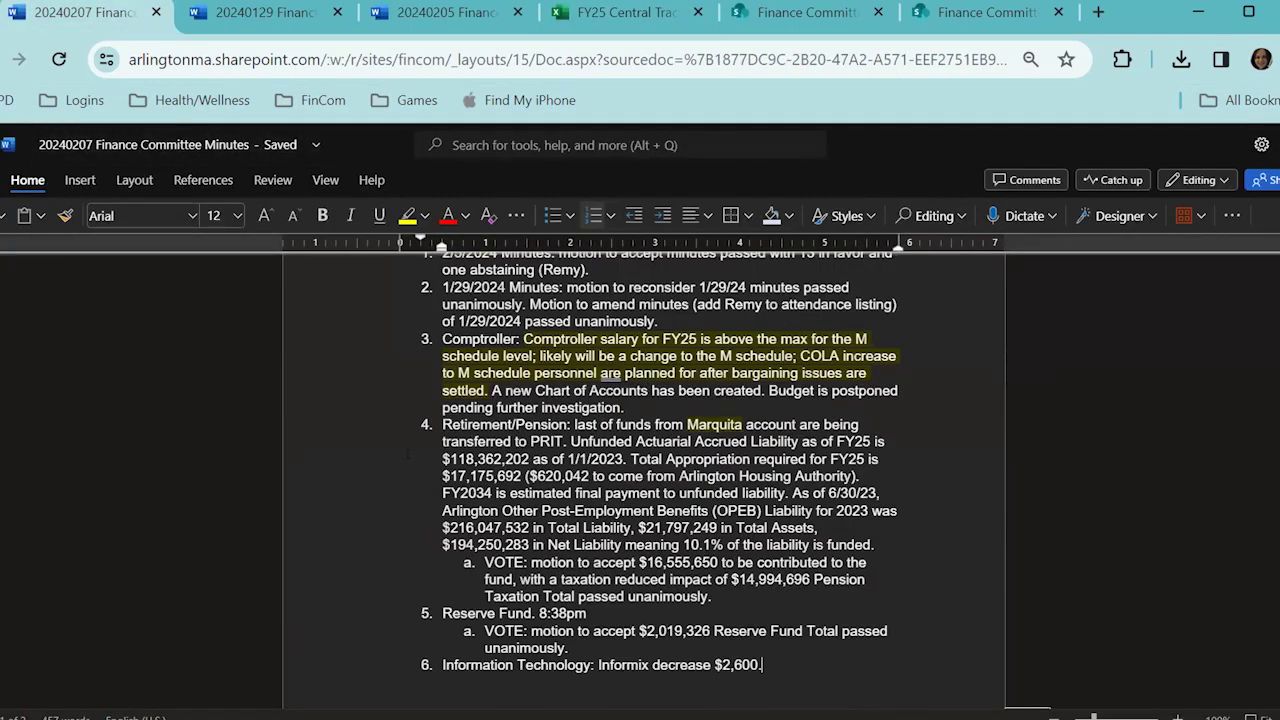
{"action": "left_click", "coordinate": [585, 12]}
{"action": "left_click", "coordinate": [134, 465]}
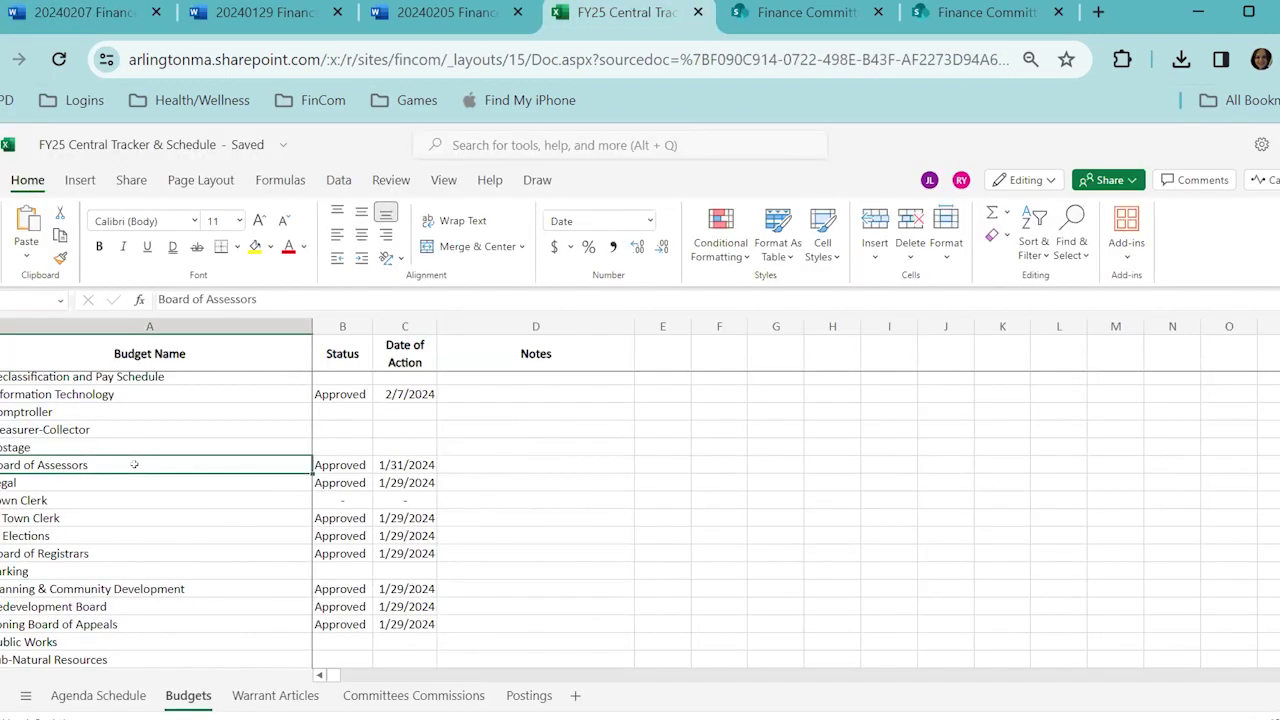
{"action": "key", "text": "ctrl+f"}
{"action": "type", "text": "retirement"}
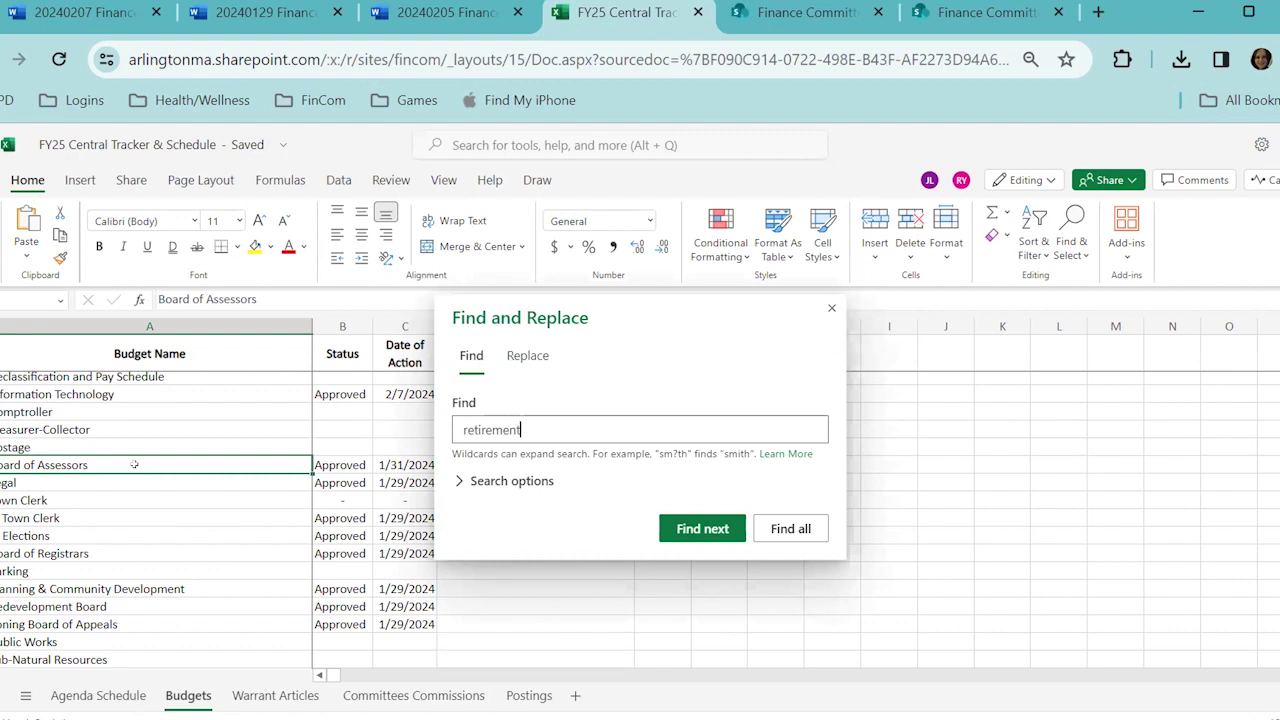
{"action": "key", "text": "Return"}
{"action": "left_click", "coordinate": [318, 645]}
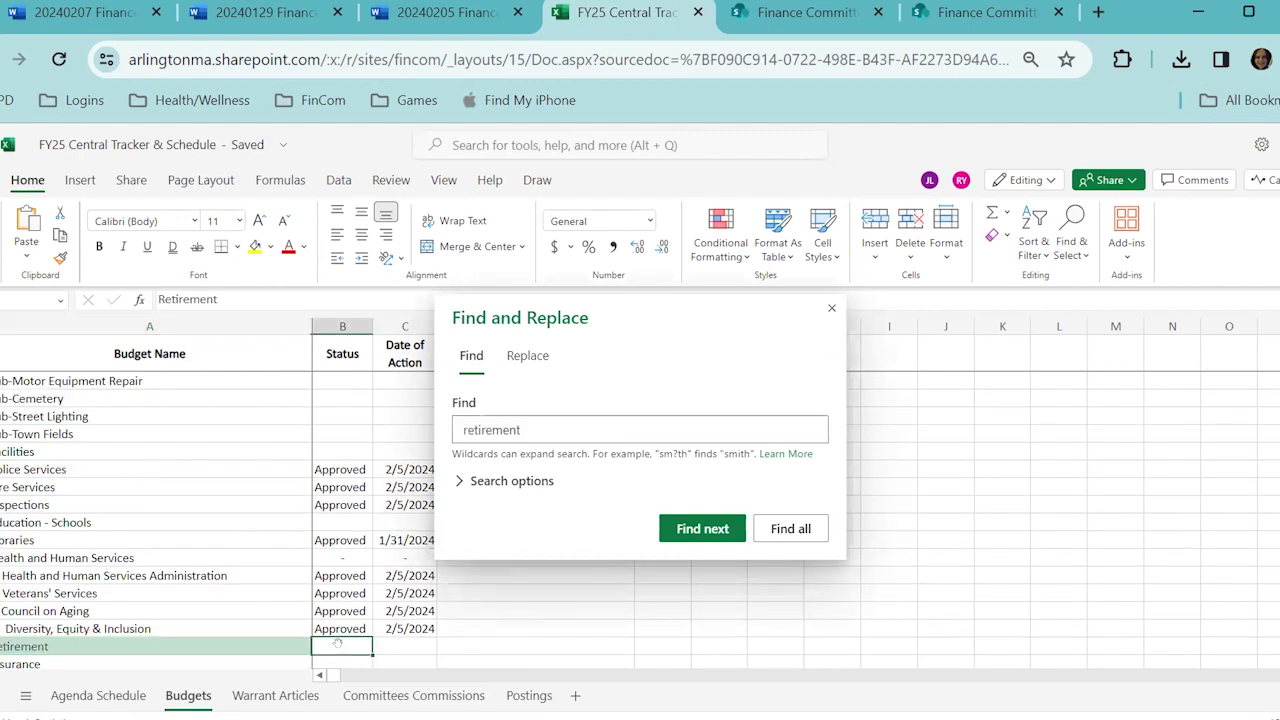
{"action": "key", "text": "ctrl+v"}
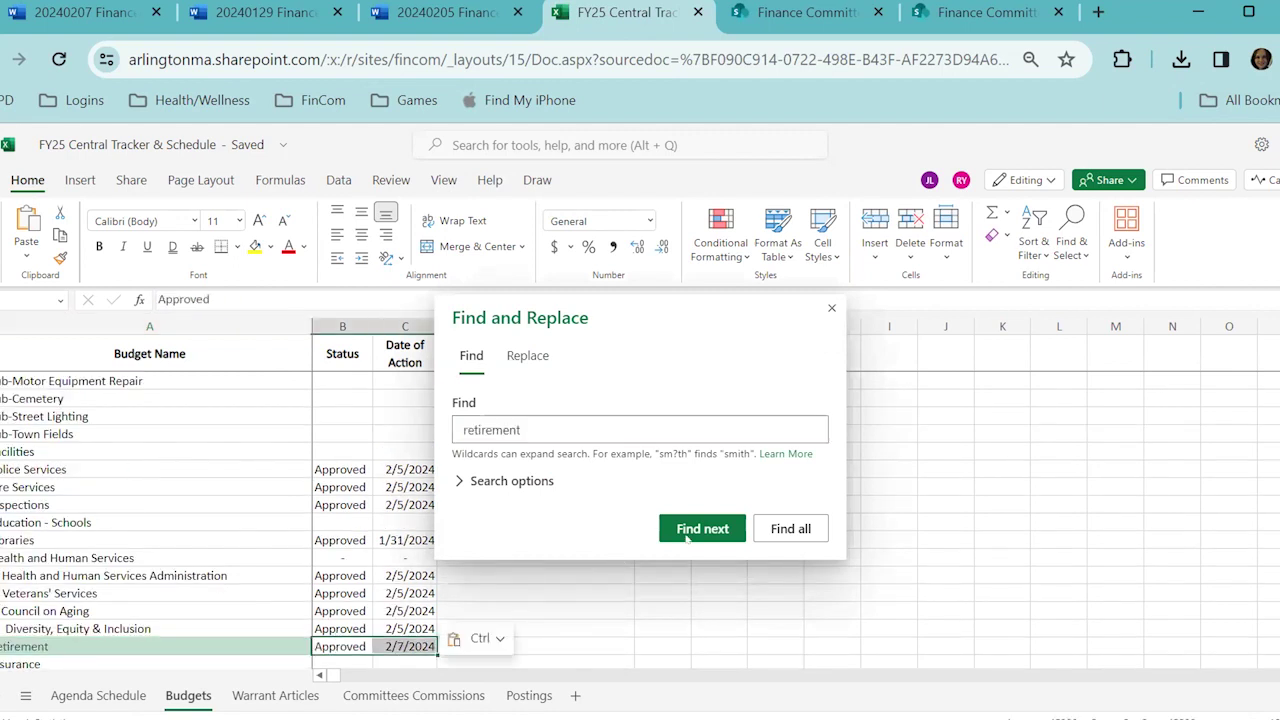
{"action": "left_click", "coordinate": [831, 308]}
Step: Paste the Approved status and 2/7/2024 action date into the Reserve Fund row
{"action": "scroll", "coordinate": [455, 513], "scroll_direction": "down", "scroll_amount": 2}
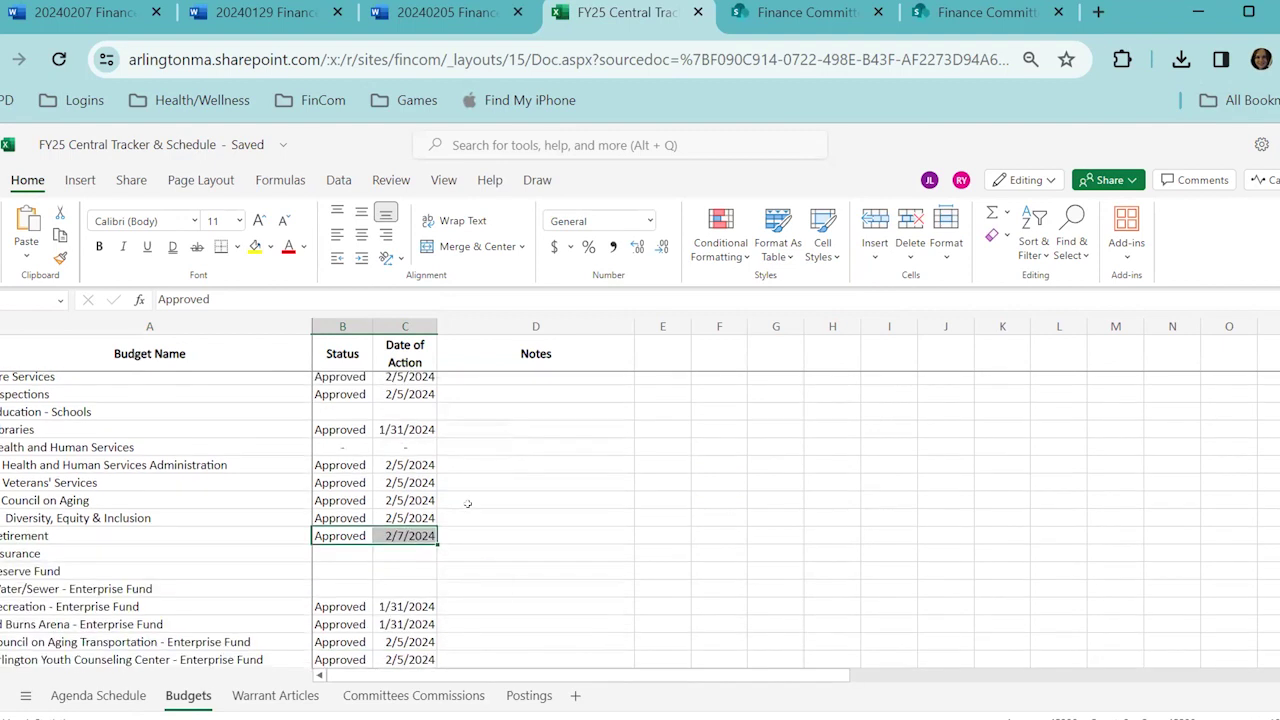
{"action": "left_click", "coordinate": [338, 566]}
{"action": "key", "text": "ctrl+v"}
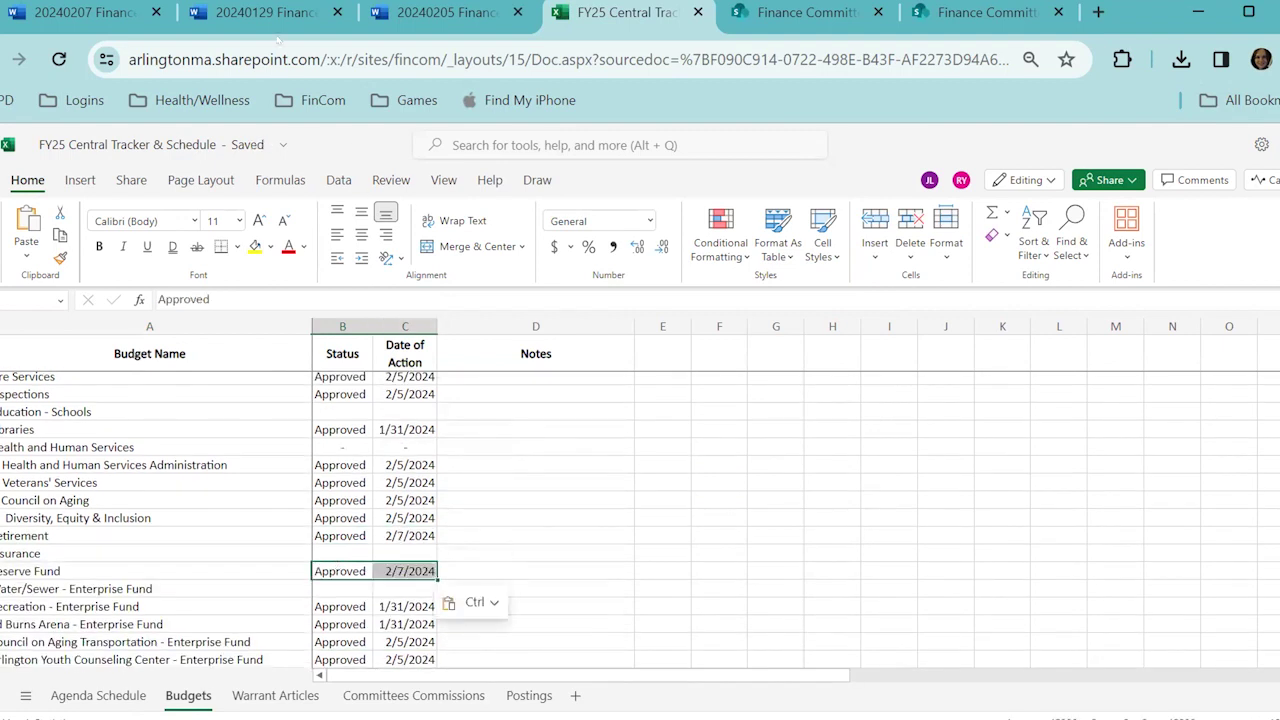
Step: Check the 20240207 minutes against the Budgets sheet and review which budgets still lack a status
{"action": "key", "text": "ctrl+1"}
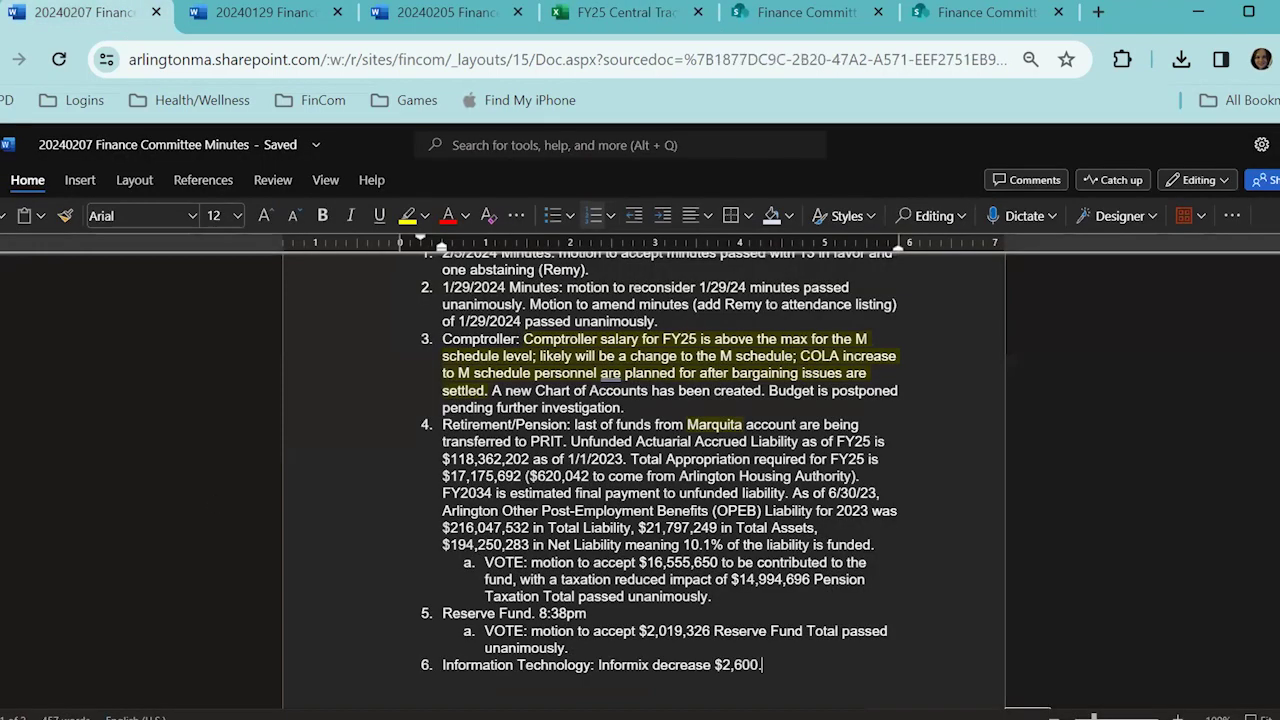
{"action": "left_click", "coordinate": [634, 7]}
{"action": "scroll", "coordinate": [550, 480], "scroll_direction": "down", "scroll_amount": 3}
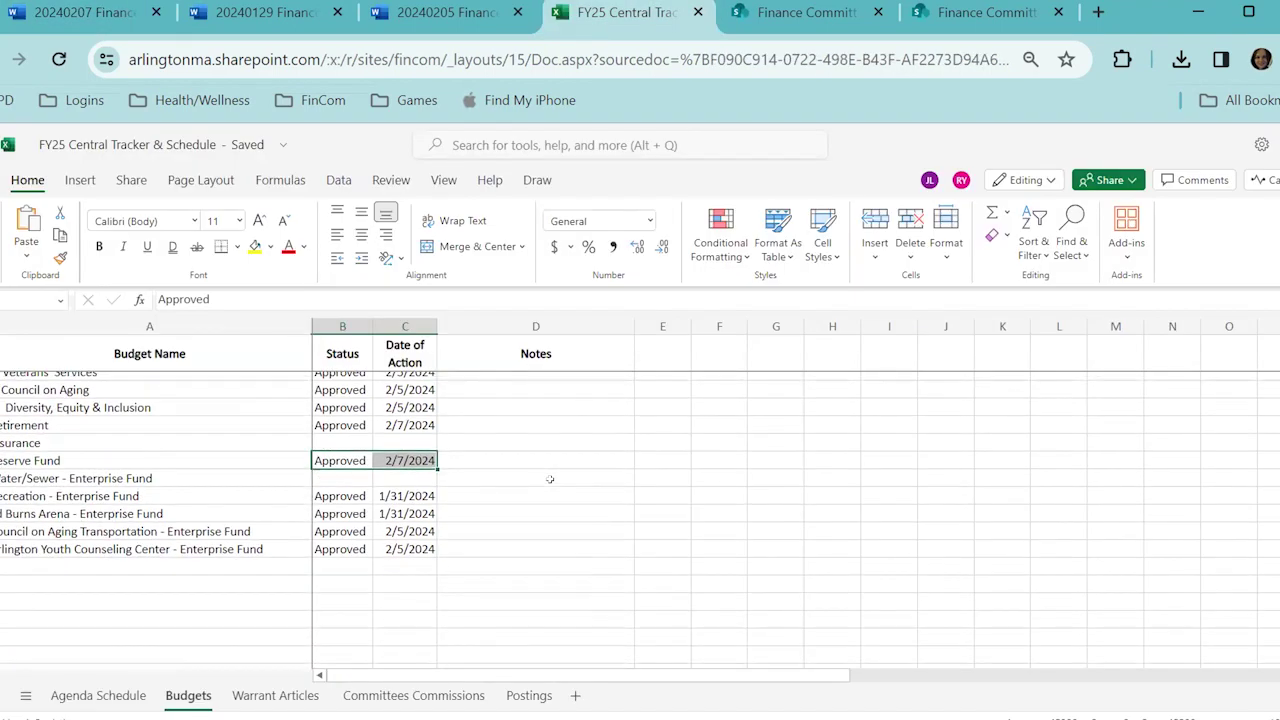
{"action": "scroll", "coordinate": [550, 480], "scroll_direction": "up", "scroll_amount": 10}
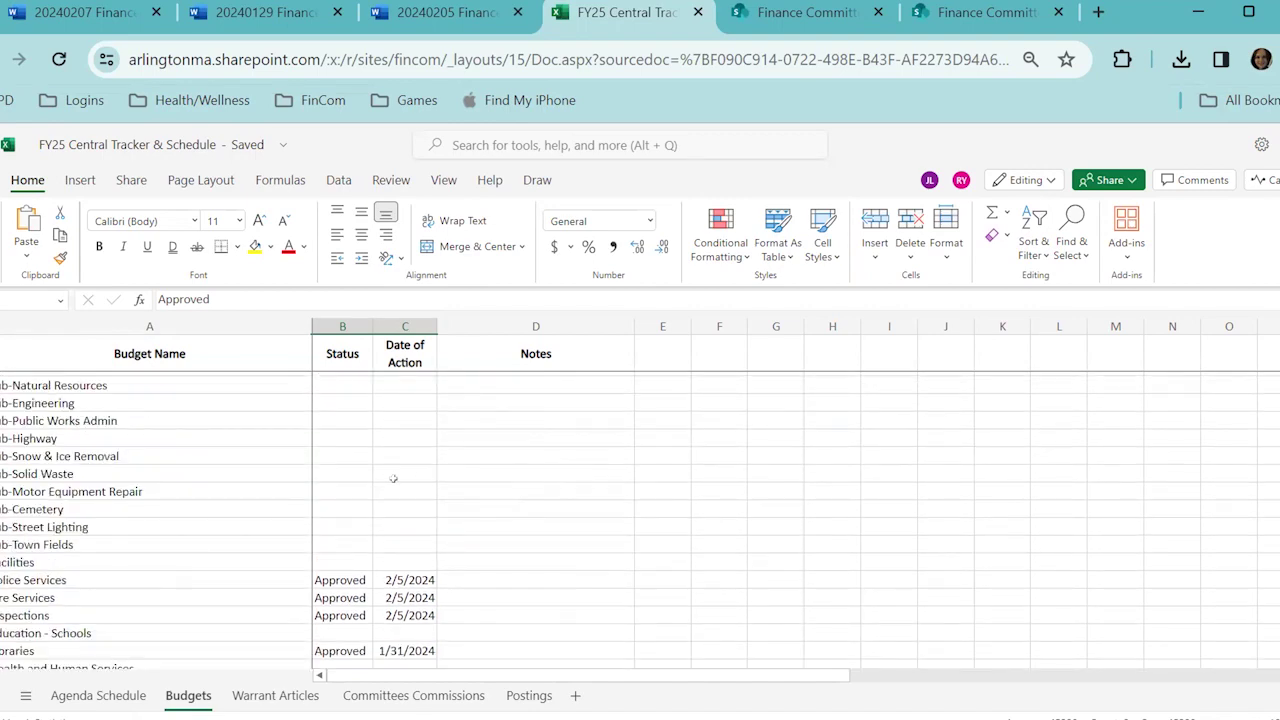
{"action": "left_click", "coordinate": [347, 559]}
{"action": "scroll", "coordinate": [347, 555], "scroll_direction": "up", "scroll_amount": 2}
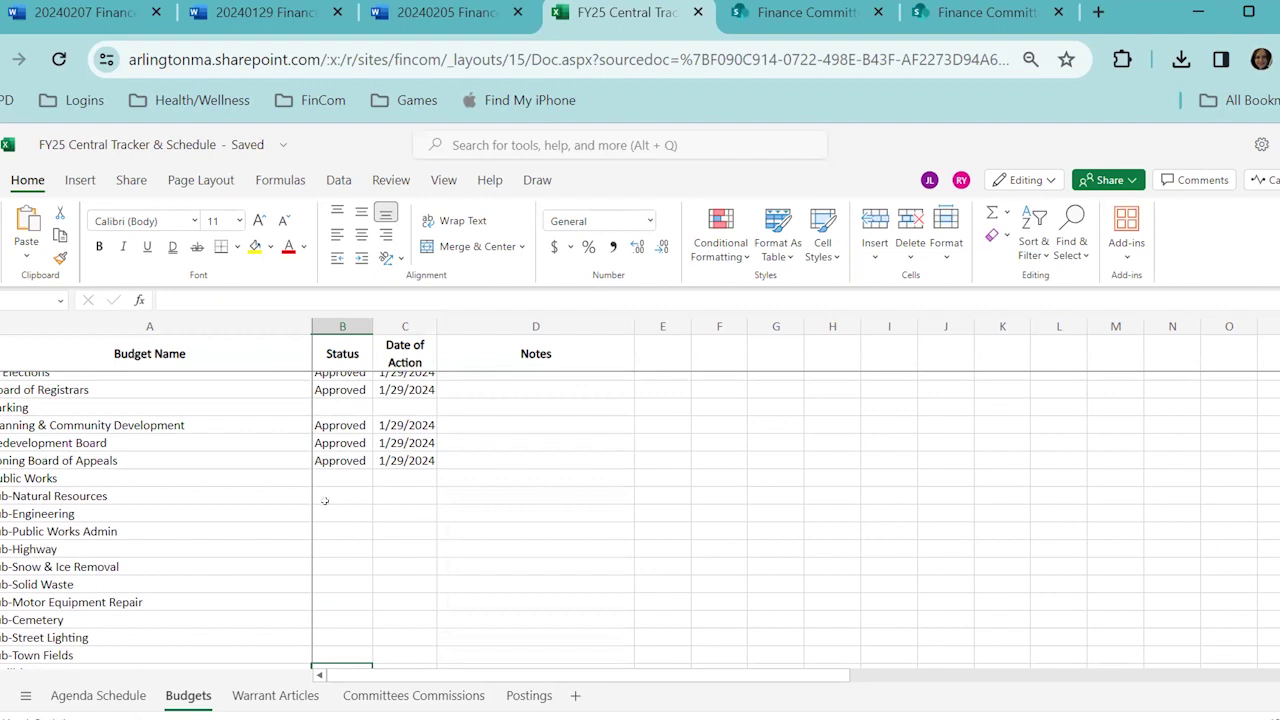
{"action": "left_click", "coordinate": [267, 408]}
{"action": "scroll", "coordinate": [267, 420], "scroll_direction": "up", "scroll_amount": 2}
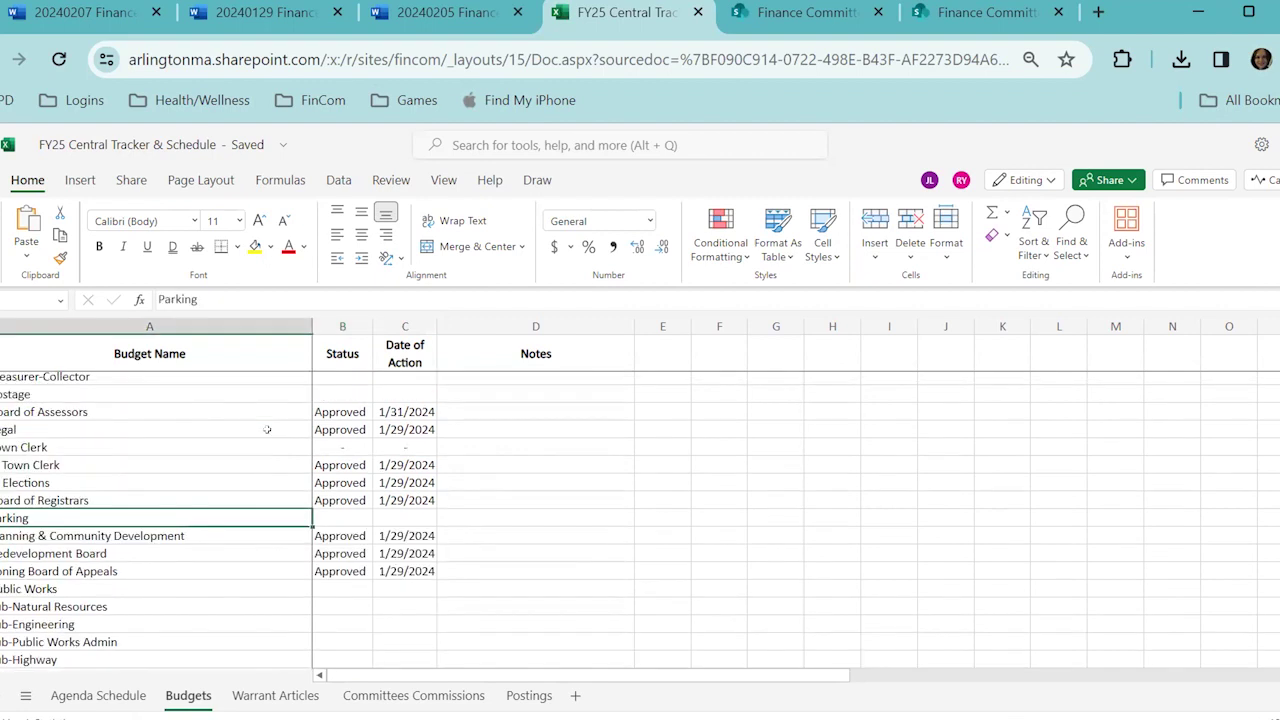
{"action": "scroll", "coordinate": [267, 429], "scroll_direction": "up", "scroll_amount": 2}
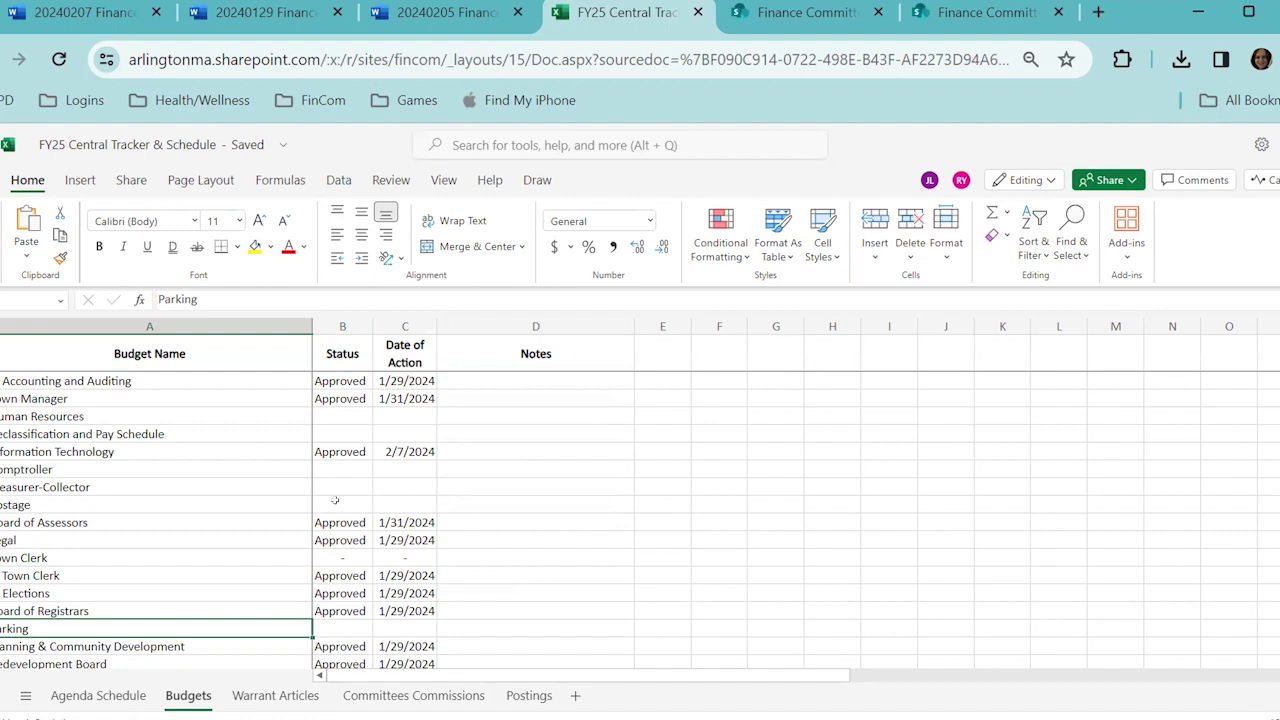
Step: Add a Parking note saying the named member will try to touch base with a colleague and/or start Parking budget himself
{"action": "left_click", "coordinate": [492, 622]}
{"action": "type", "text": "Rud"}
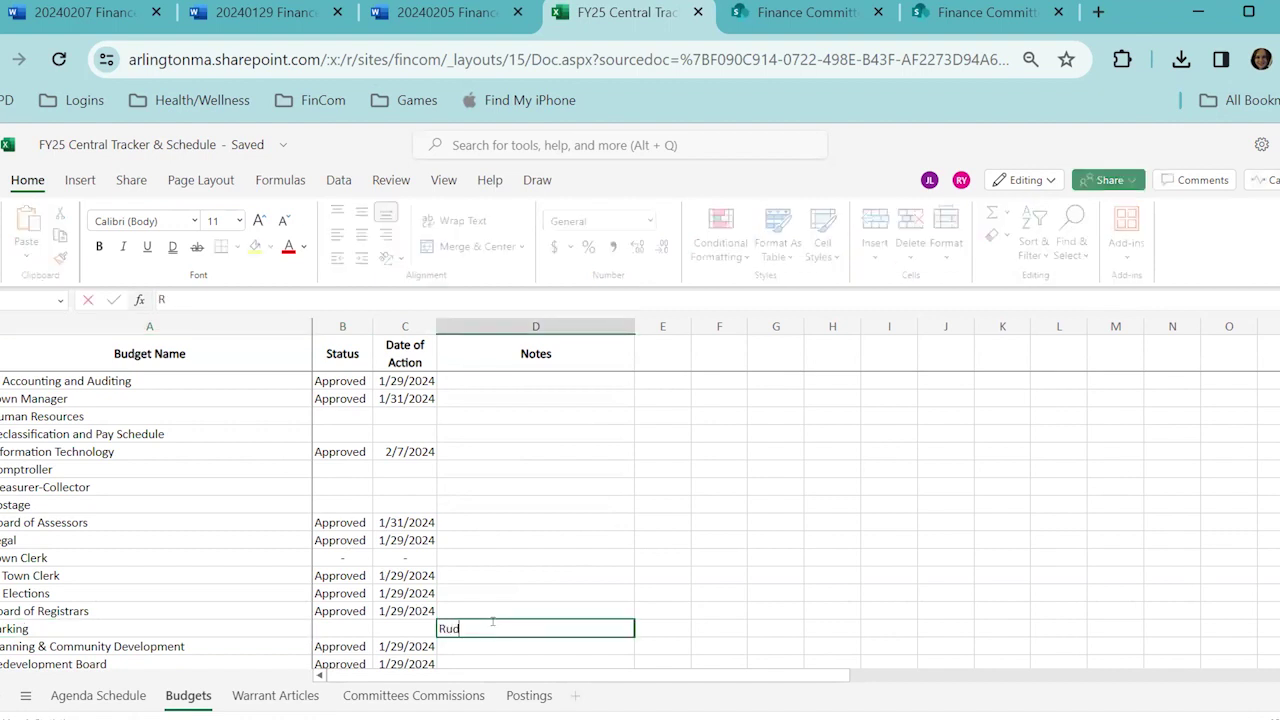
{"action": "type", "text": "erman will tryto to"}
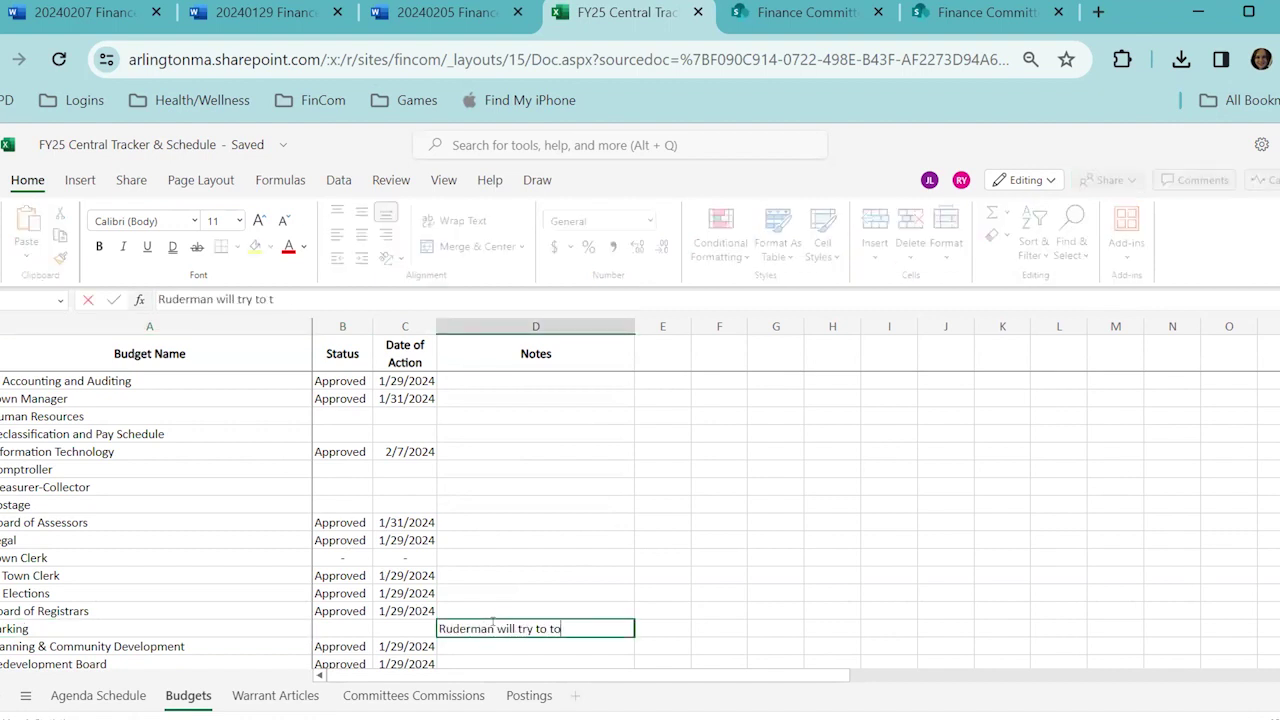
{"action": "type", "text": "uch base with"}
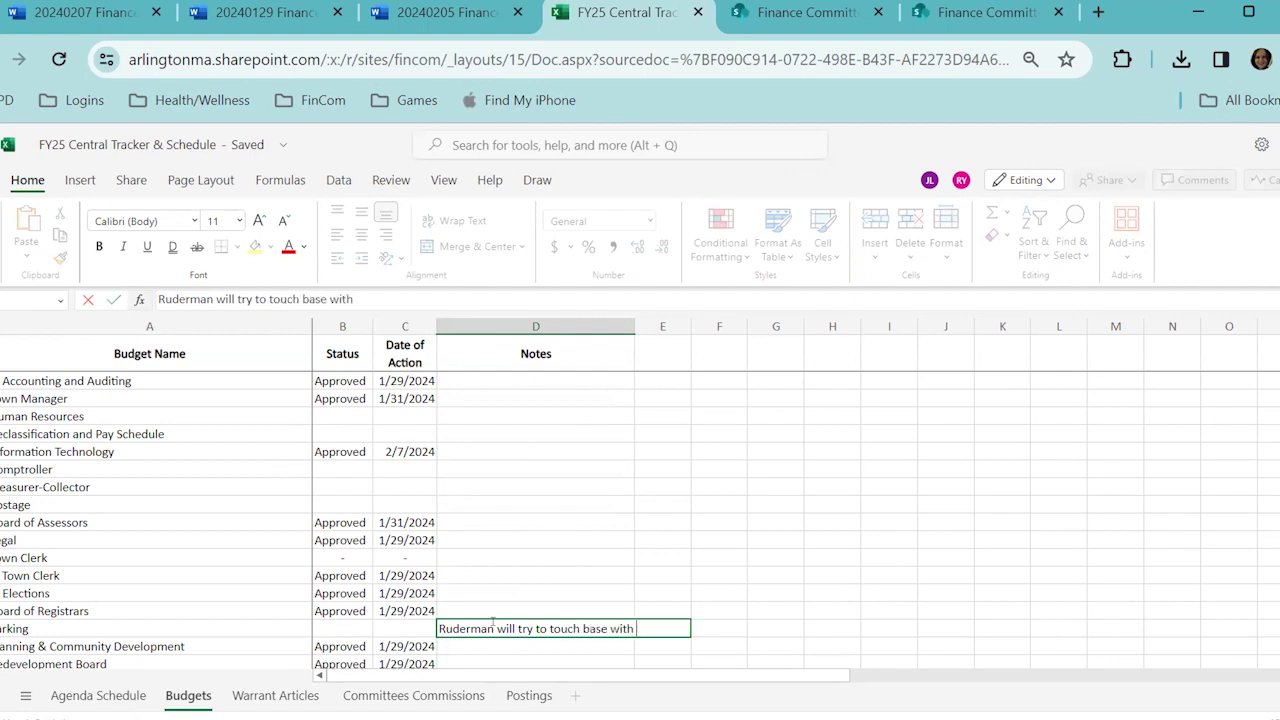
{"action": "type", "text": " Beck and/or start Park"}
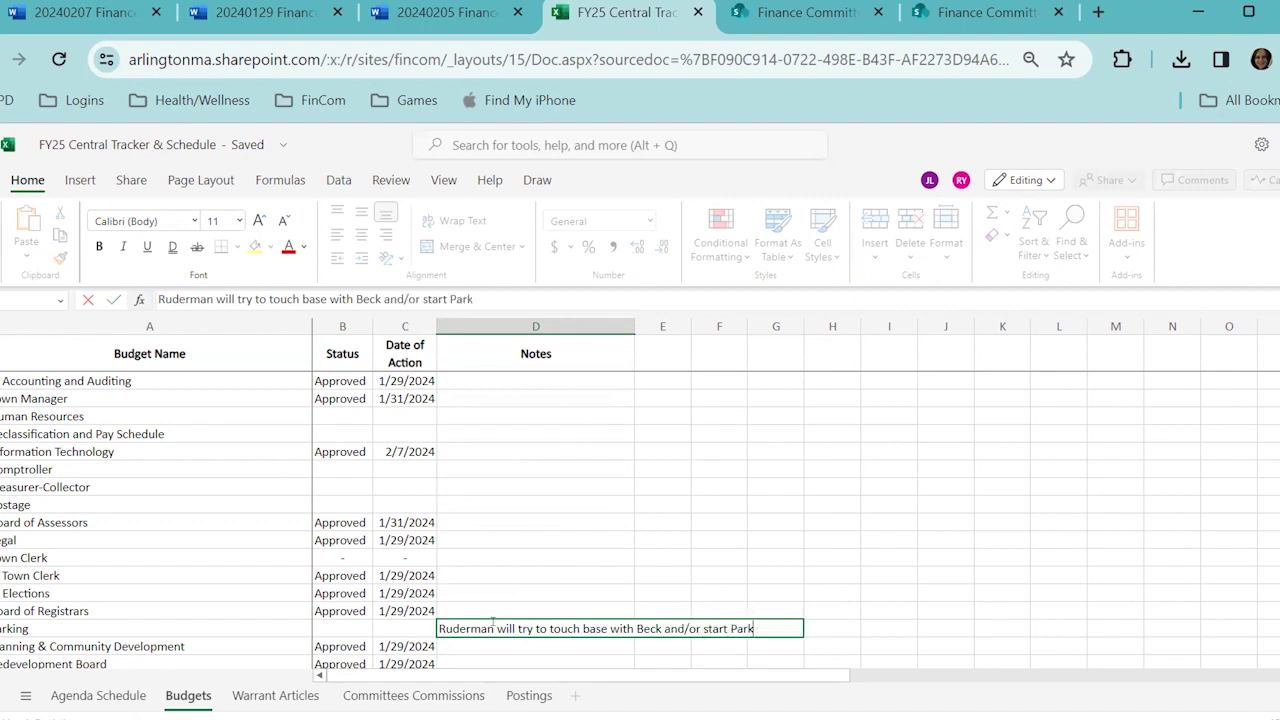
{"action": "type", "text": "ing budget his"}
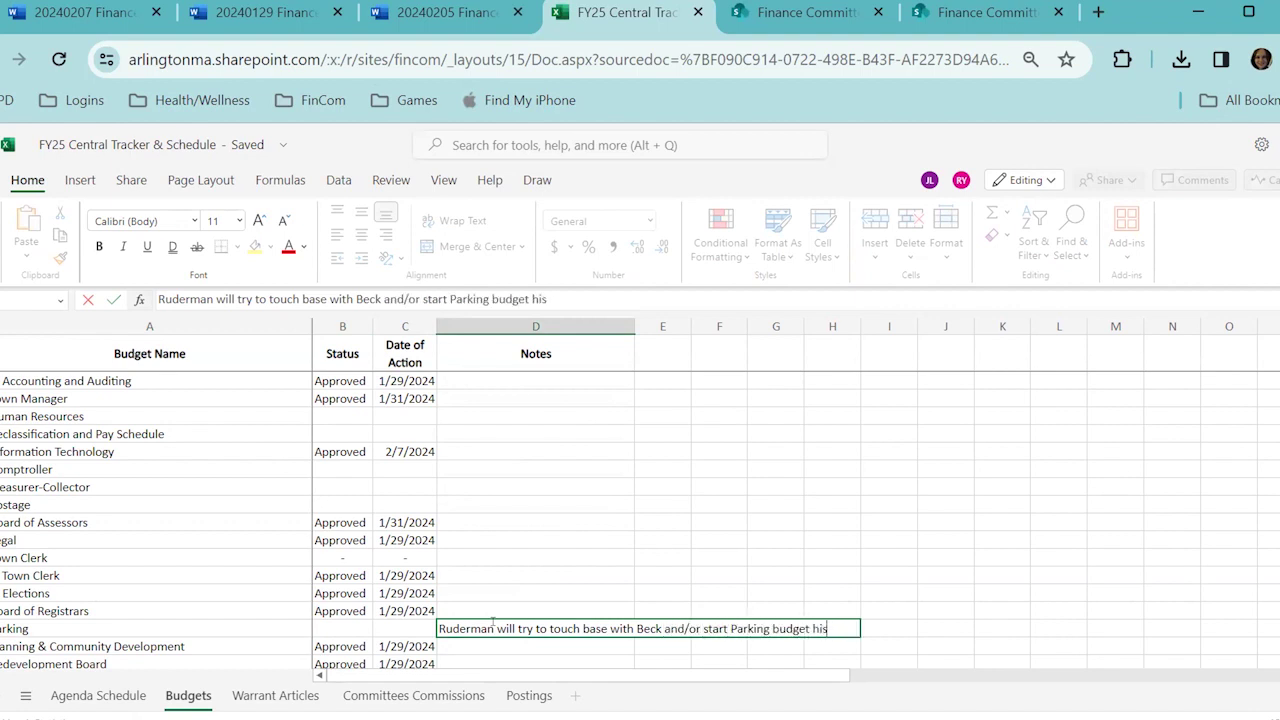
{"action": "key", "text": "BackSpace"}
{"action": "type", "text": "mself"}
{"action": "key", "text": "Return"}
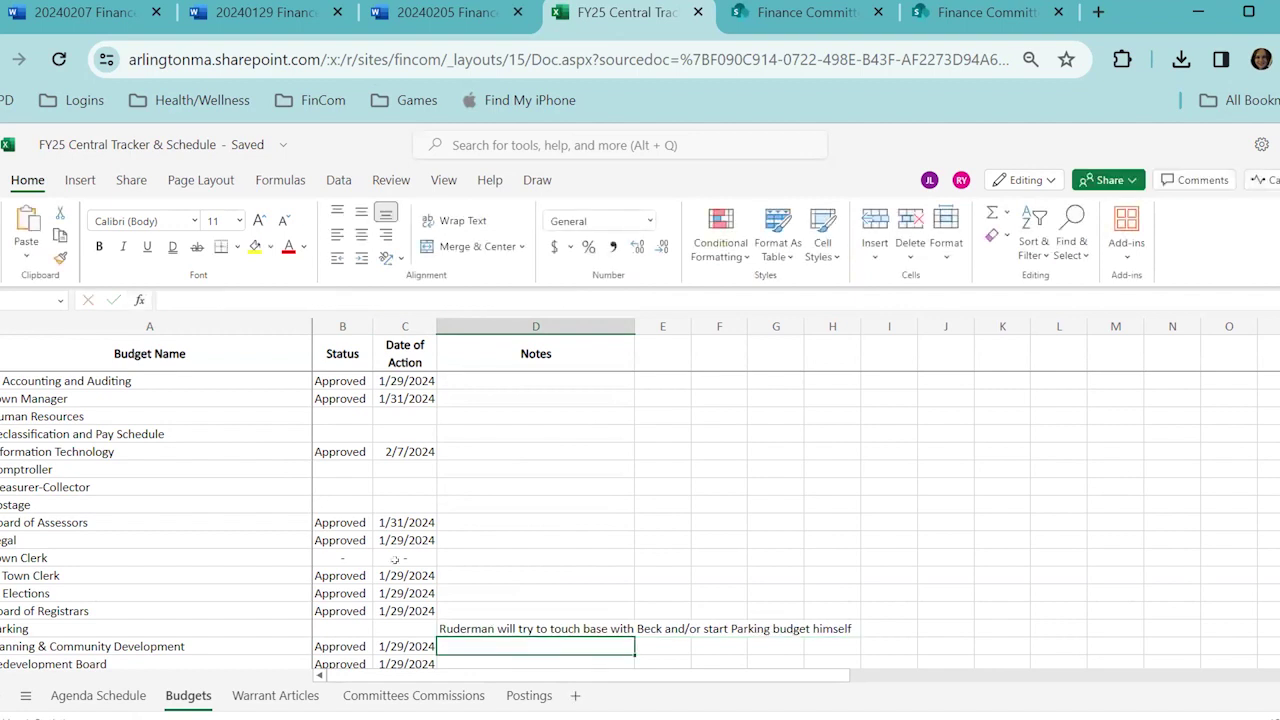
Step: Enter the responsible member's surname in the Postage row's Notes and reopen the Parking note for editing
{"action": "left_click", "coordinate": [444, 501]}
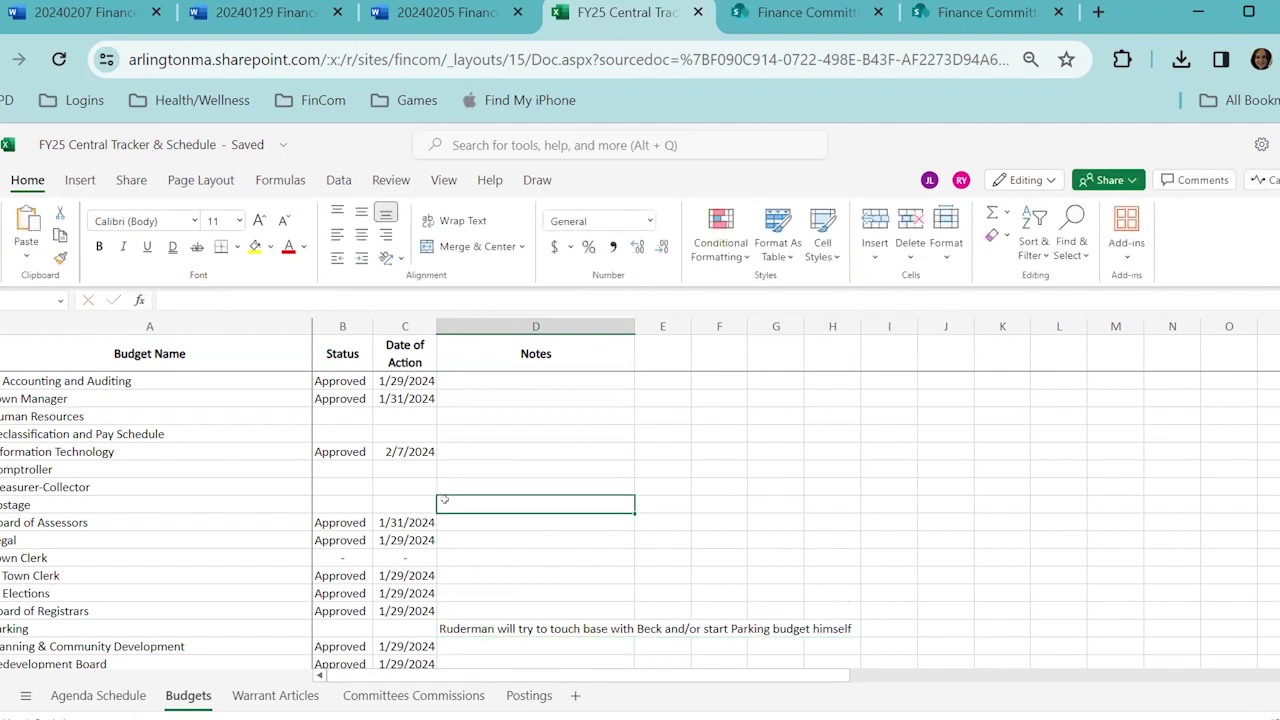
{"action": "type", "text": "Heigham"}
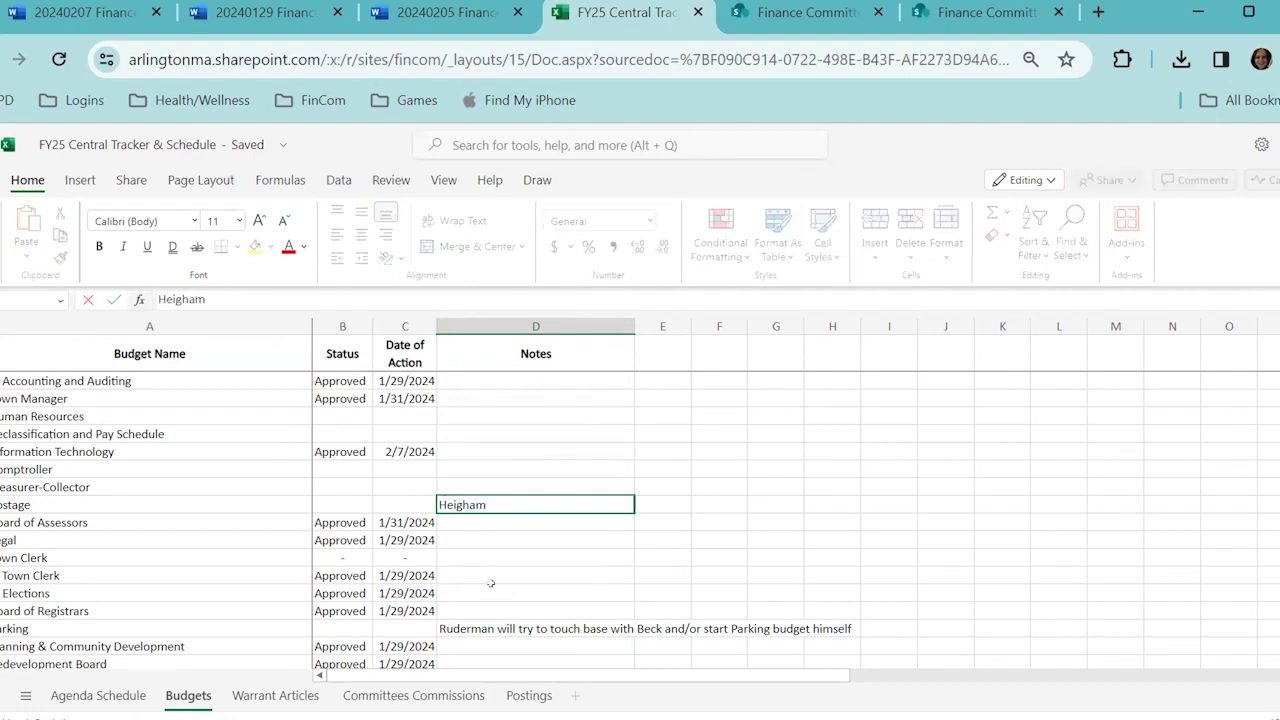
{"action": "left_click", "coordinate": [499, 622]}
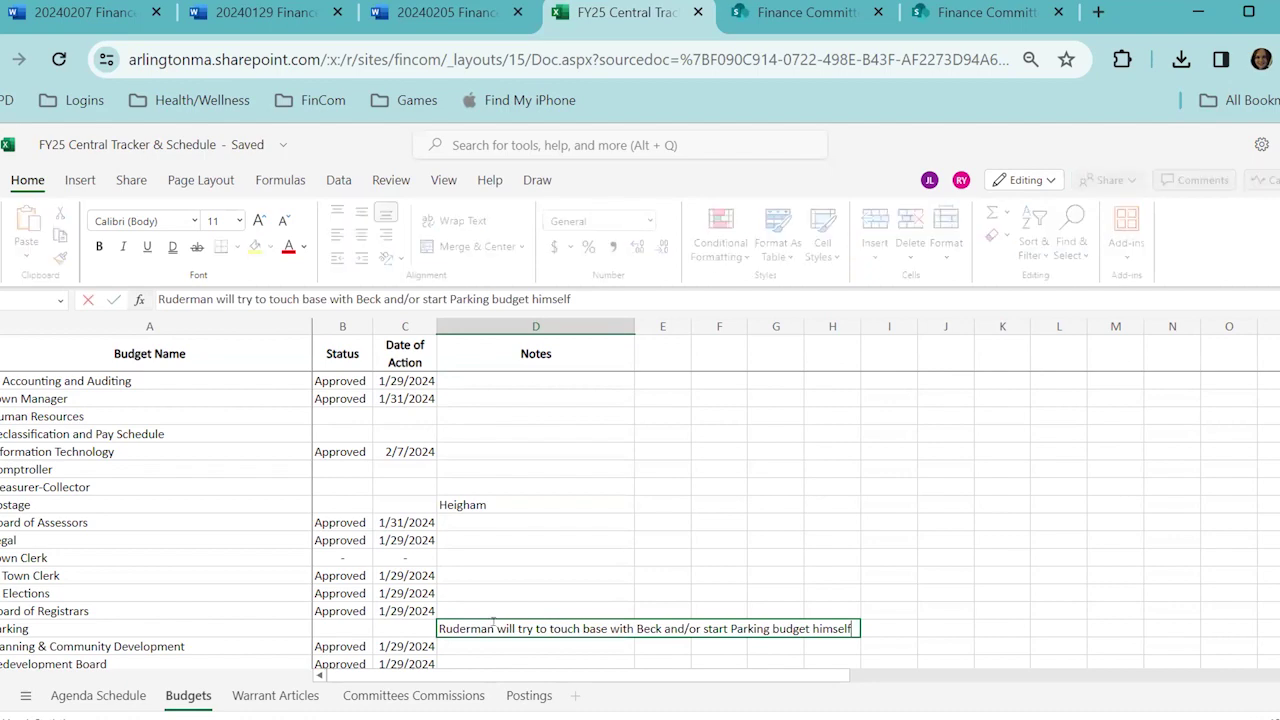
{"action": "left_click_drag", "start_coordinate": [517, 624], "coordinate": [881, 607]}
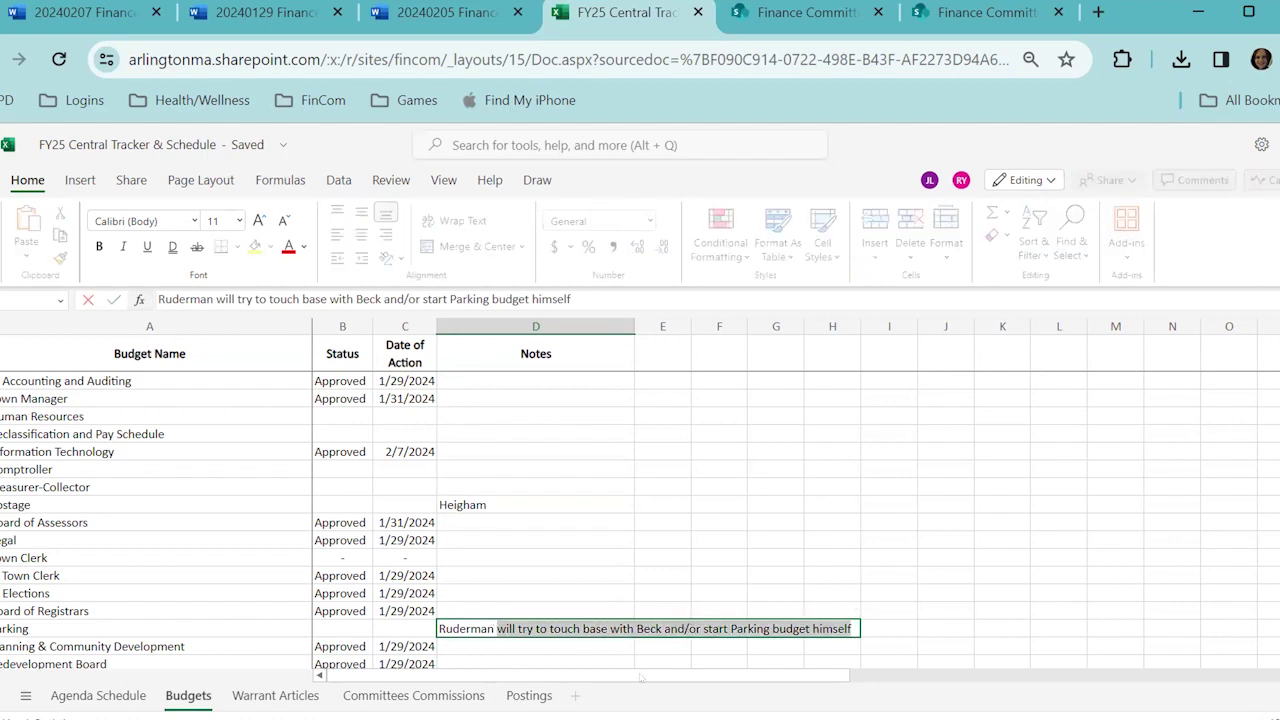
Step: On the Agenda Schedule sheet, extend the 3/25/2023 agenda item to "Schools, Insurance?"
{"action": "left_click", "coordinate": [98, 695]}
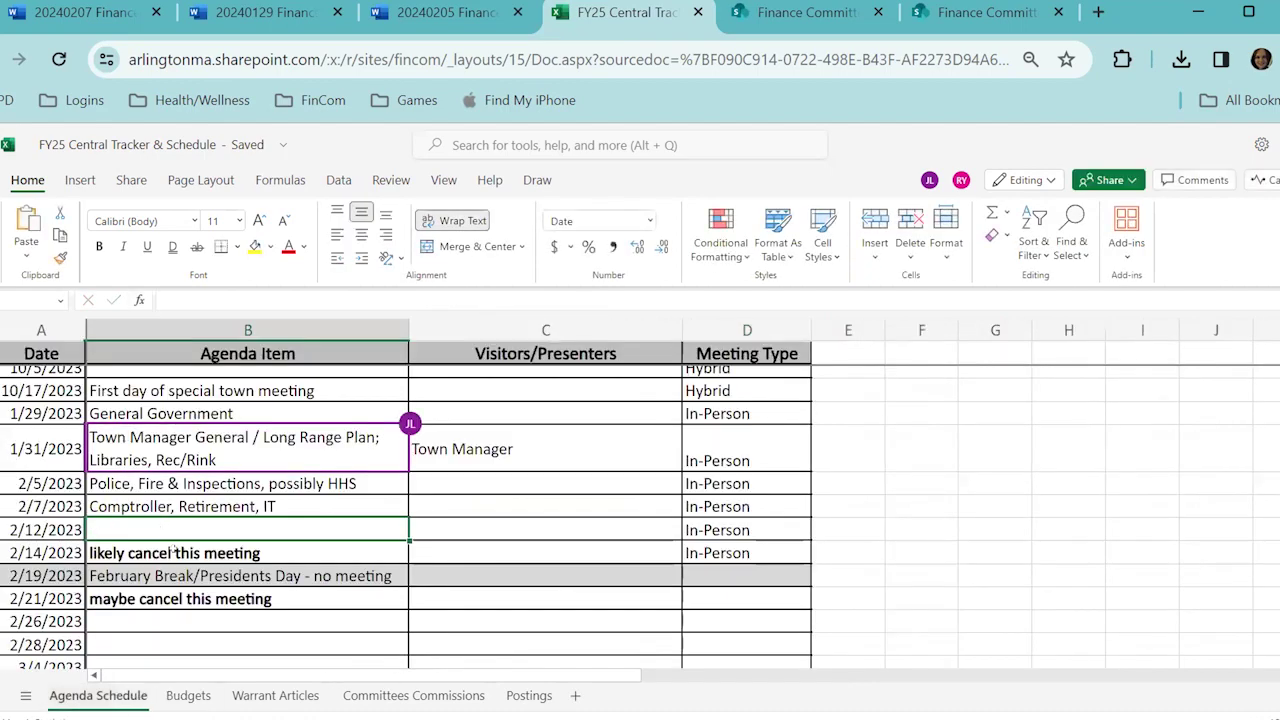
{"action": "scroll", "coordinate": [172, 550], "scroll_direction": "down", "scroll_amount": 2}
{"action": "left_click", "coordinate": [170, 524]}
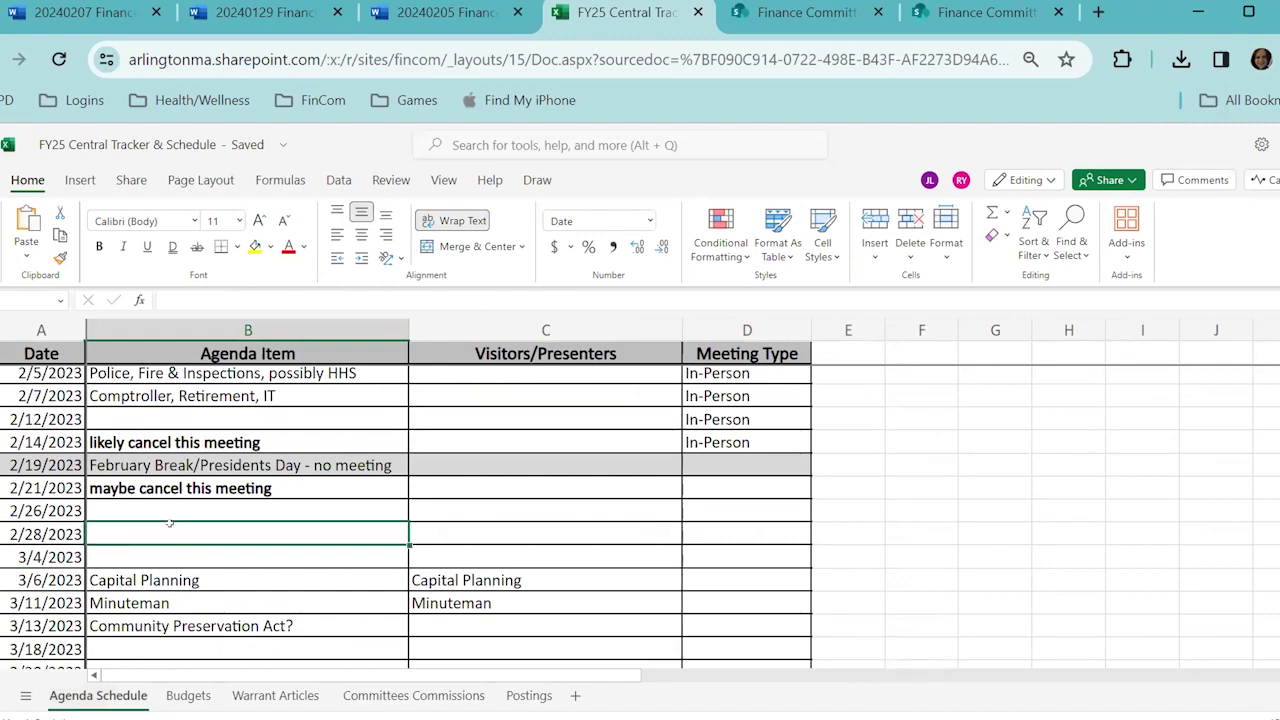
{"action": "scroll", "coordinate": [162, 523], "scroll_direction": "down", "scroll_amount": 2}
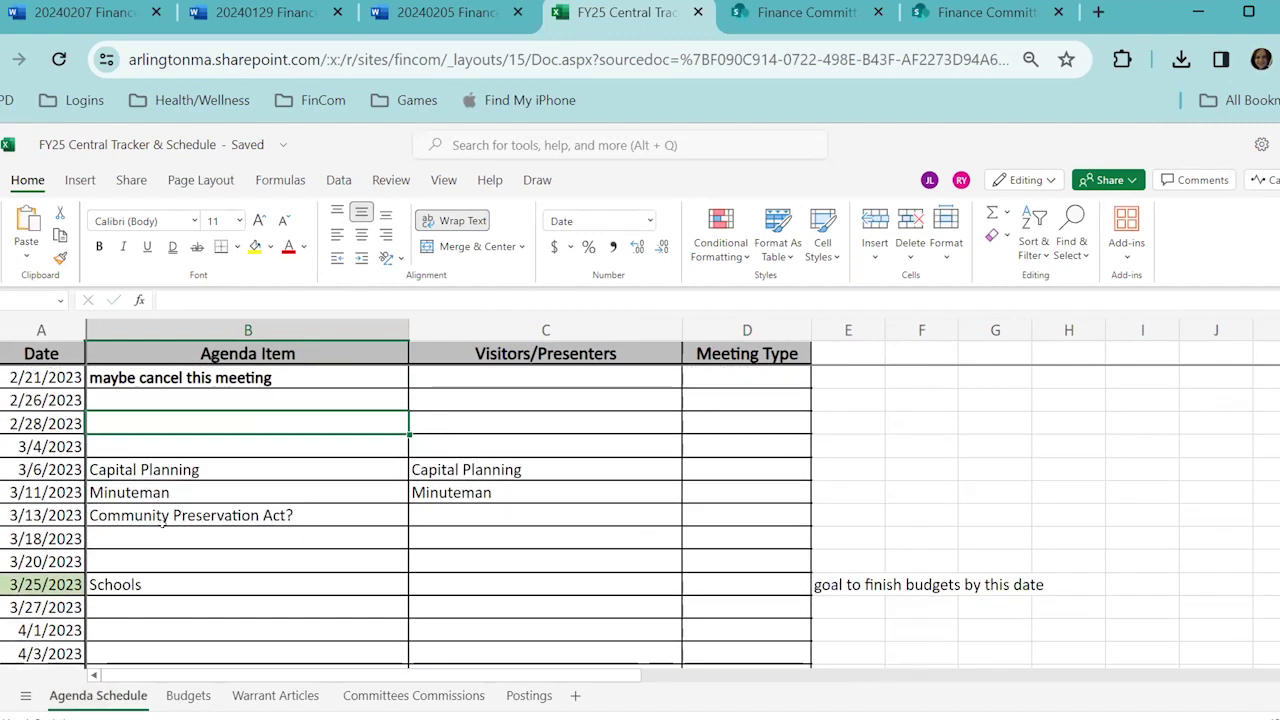
{"action": "left_click", "coordinate": [137, 553]}
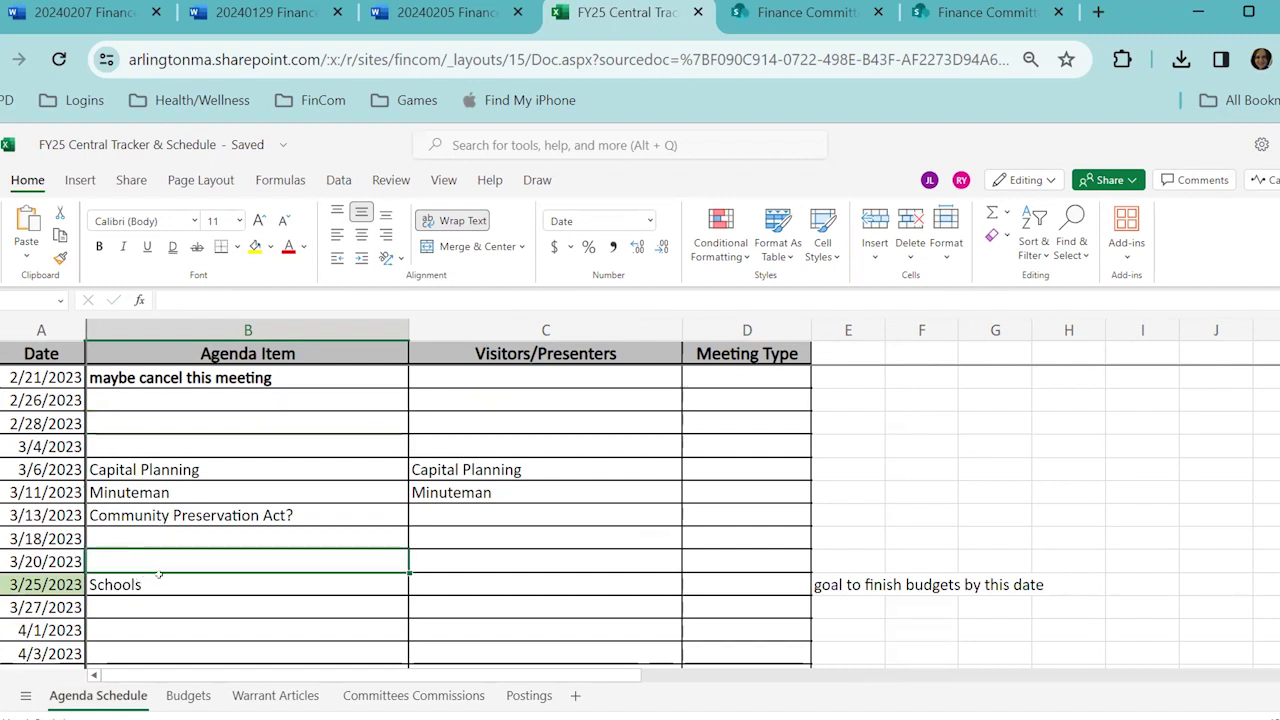
{"action": "double_click", "coordinate": [158, 580]}
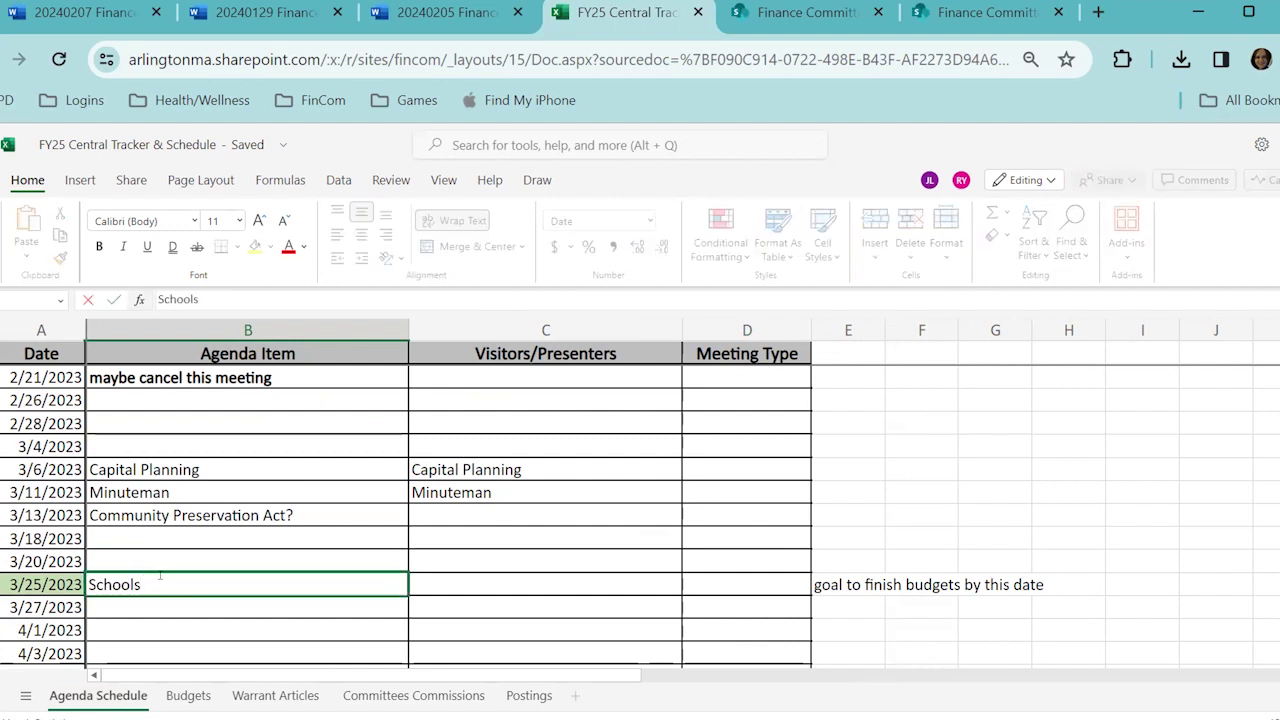
{"action": "type", "text": ", Insurance?"}
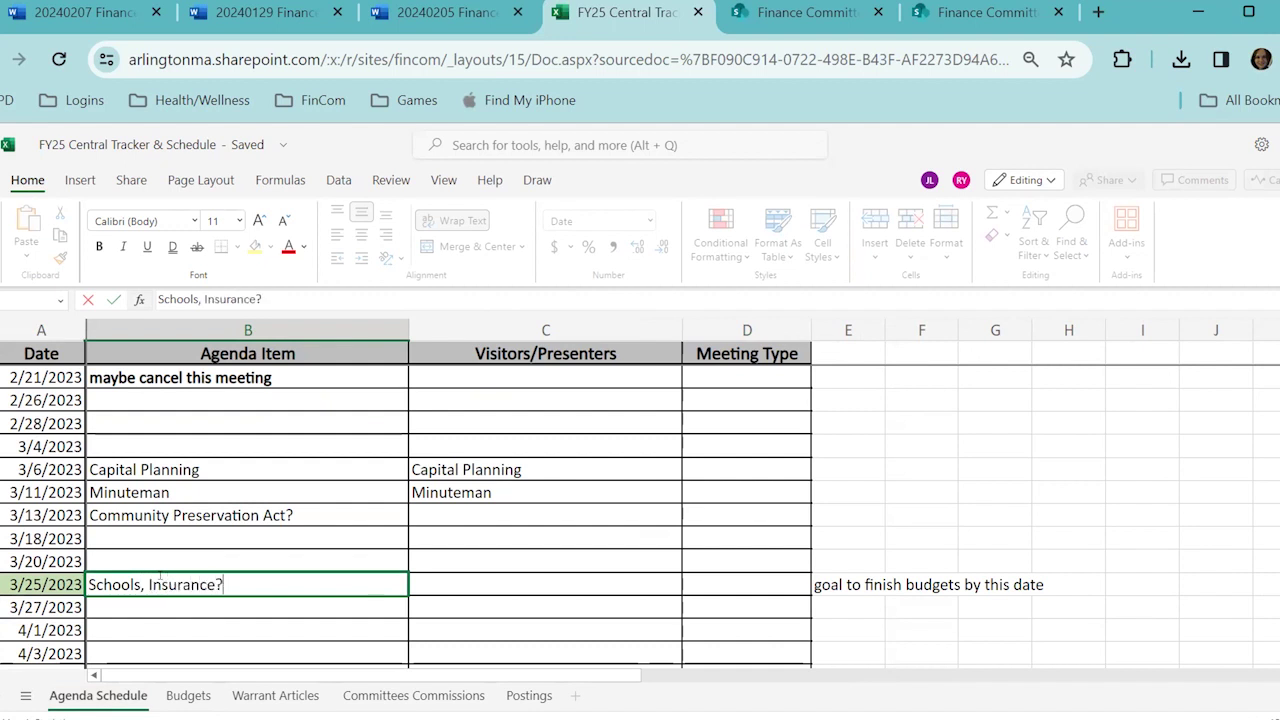
{"action": "left_click", "coordinate": [186, 549]}
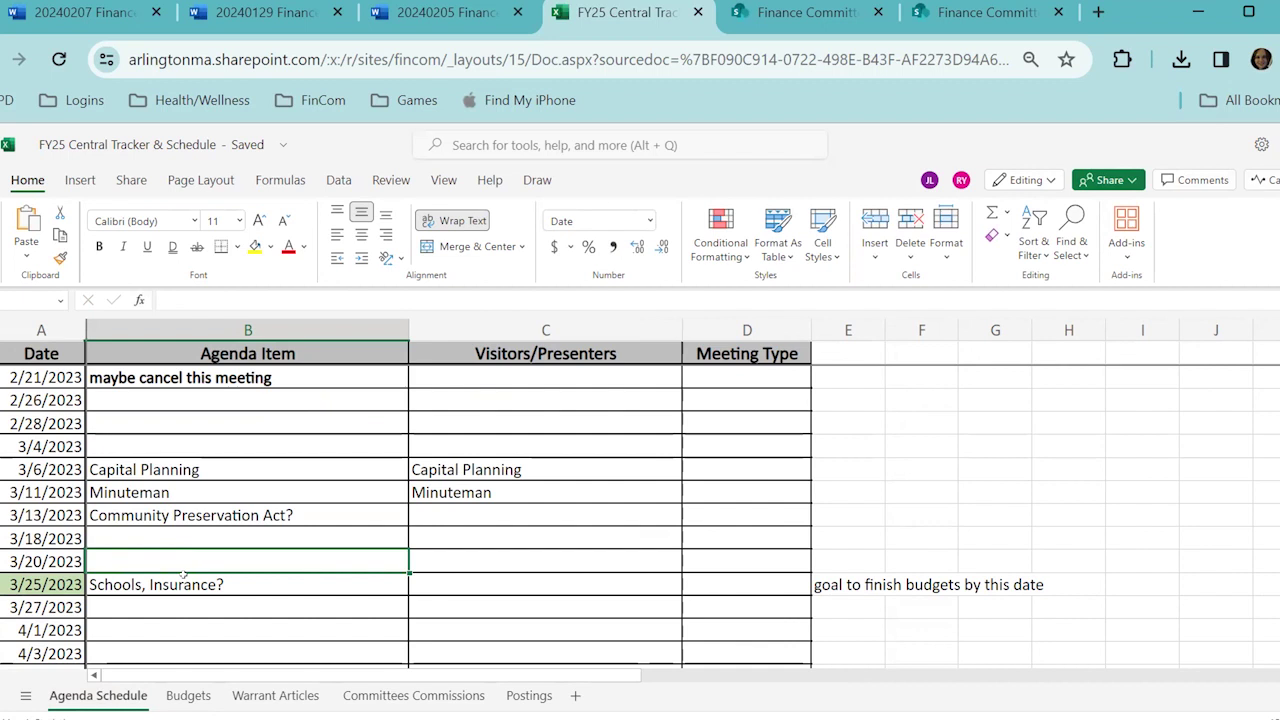
Step: Add the note "insurance may come out 3/21" in column E of the 3/20/2023 row
{"action": "left_click", "coordinate": [183, 575]}
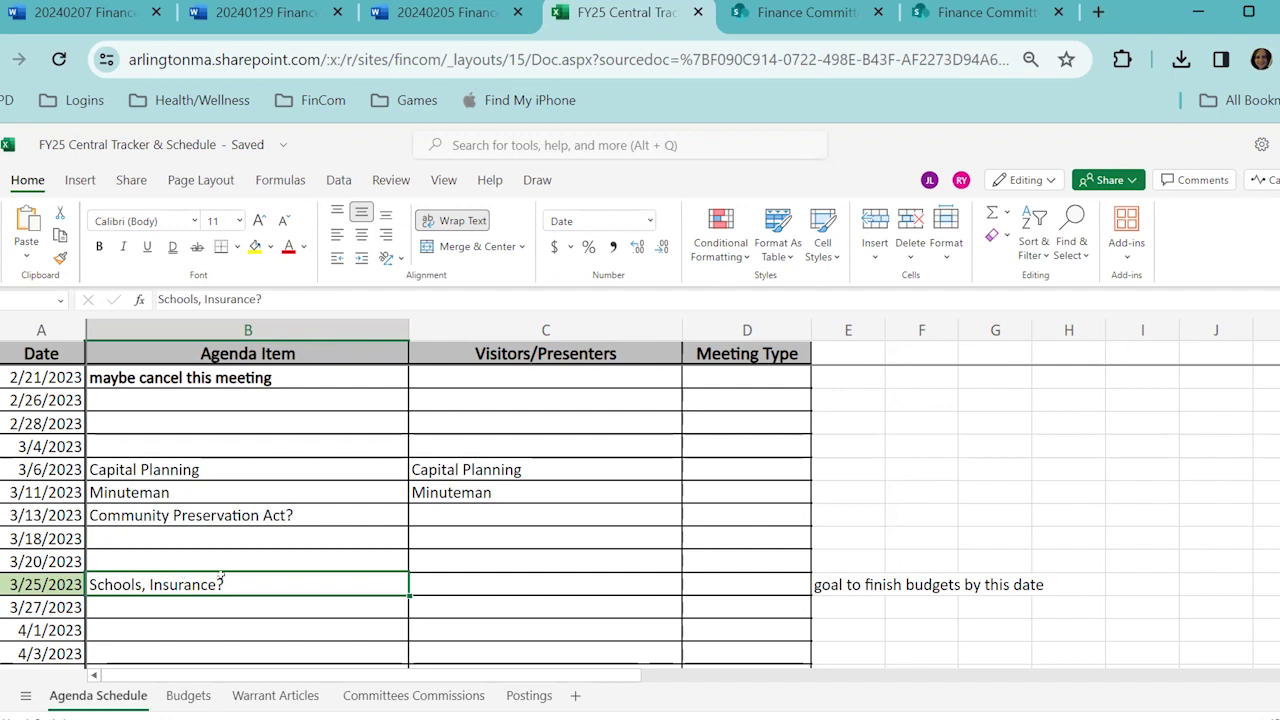
{"action": "double_click", "coordinate": [328, 575]}
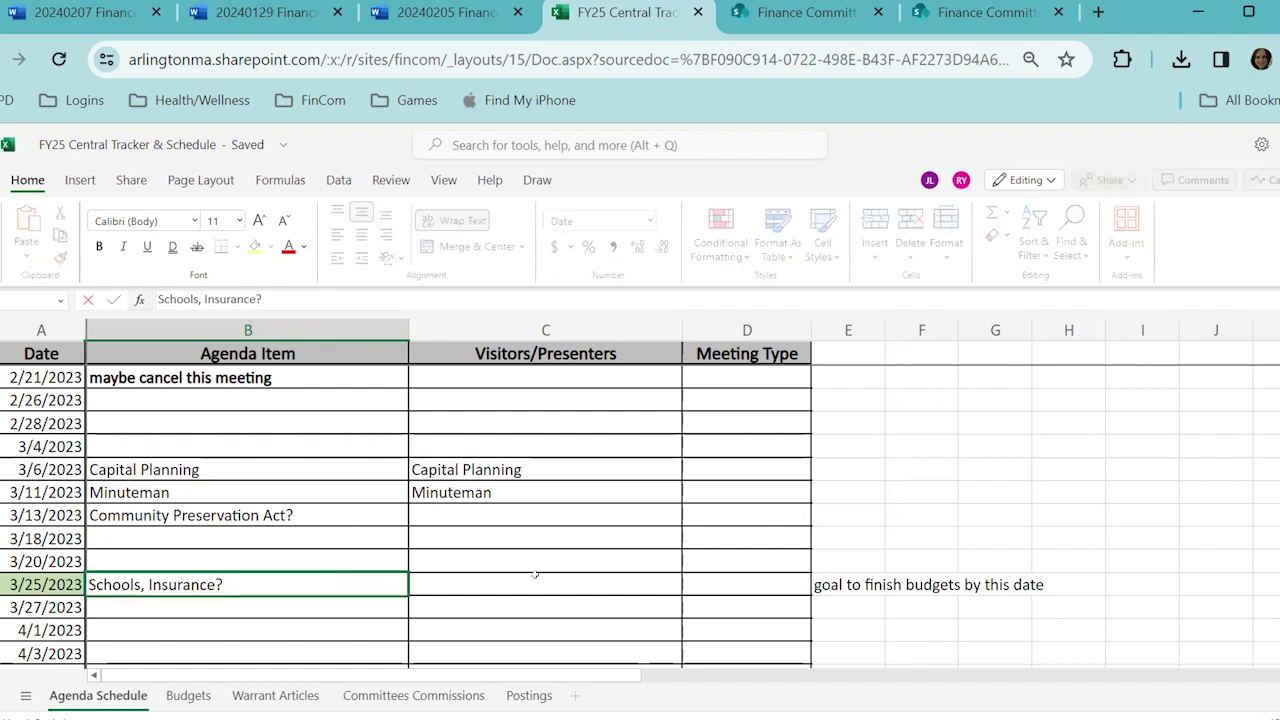
{"action": "left_click", "coordinate": [812, 552]}
{"action": "type", "text": "insurance may b"}
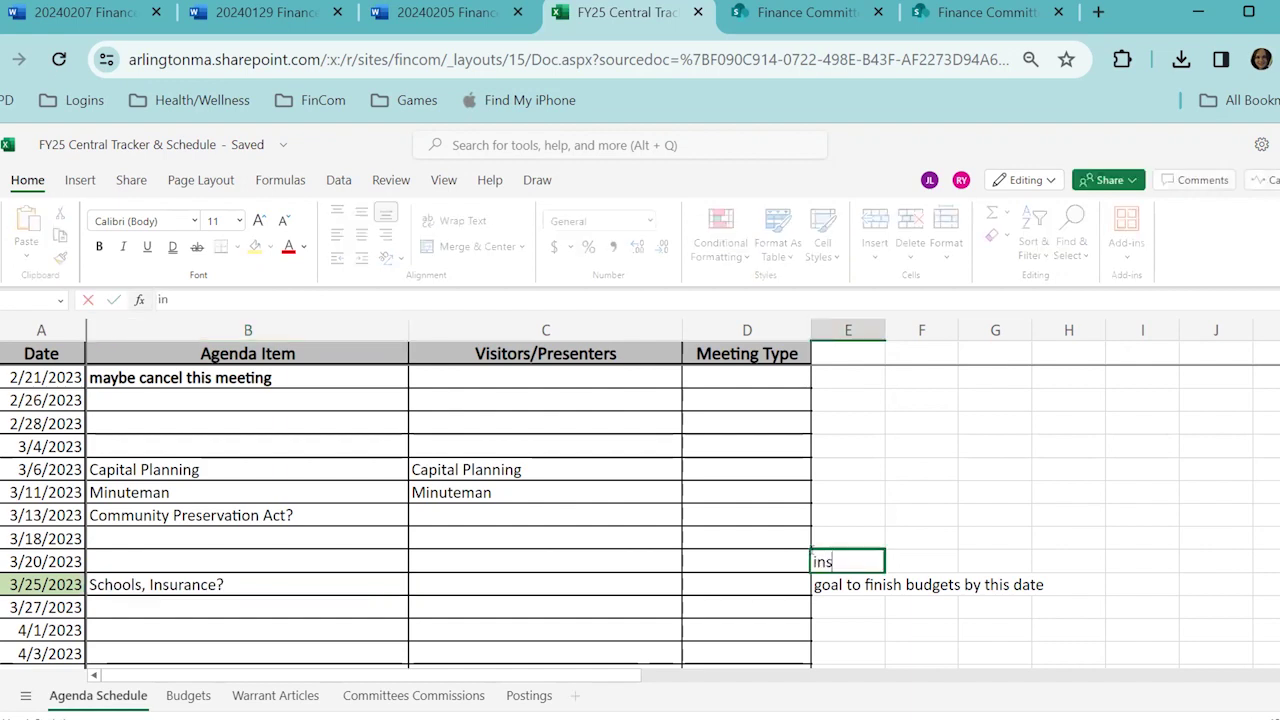
{"action": "type", "text": "ome out 3/1"}
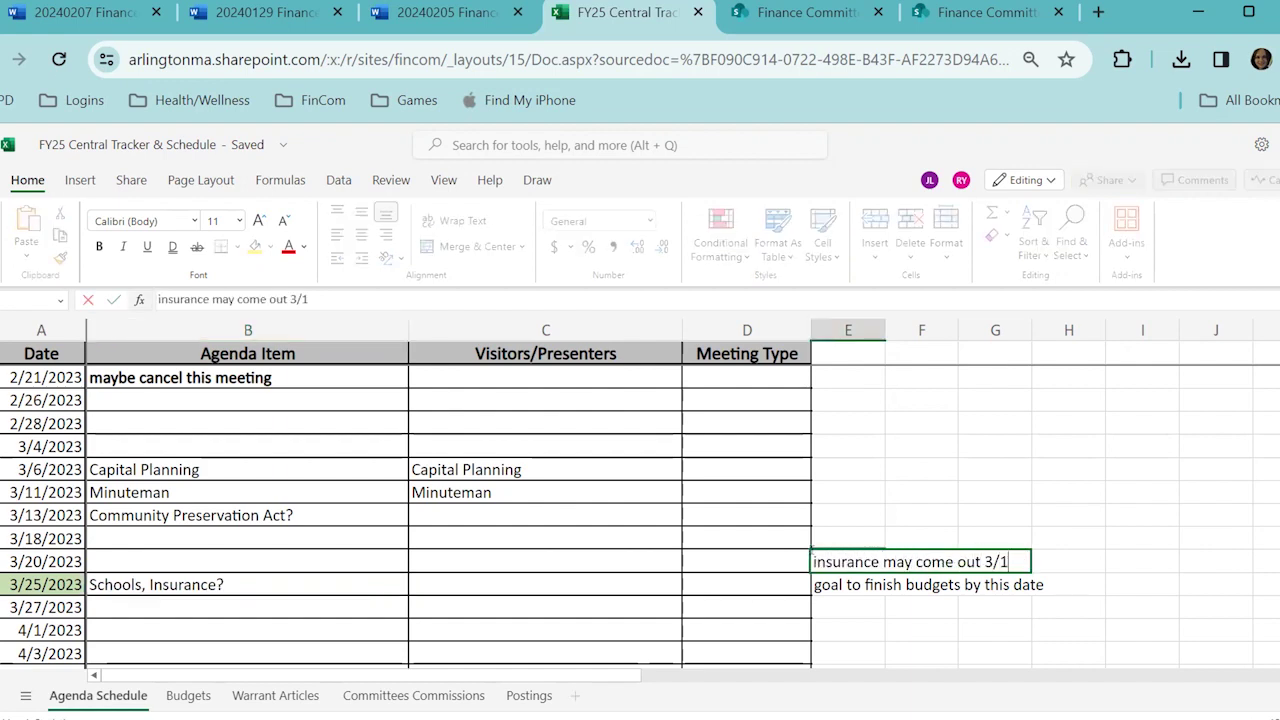
{"action": "key", "text": "BackSpace"}
{"action": "type", "text": "21"}
{"action": "key", "text": "Return"}
Step: Remove ", Insurance?" from the 3/25/2023 agenda item so it reads "Schools"
{"action": "left_click", "coordinate": [327, 580]}
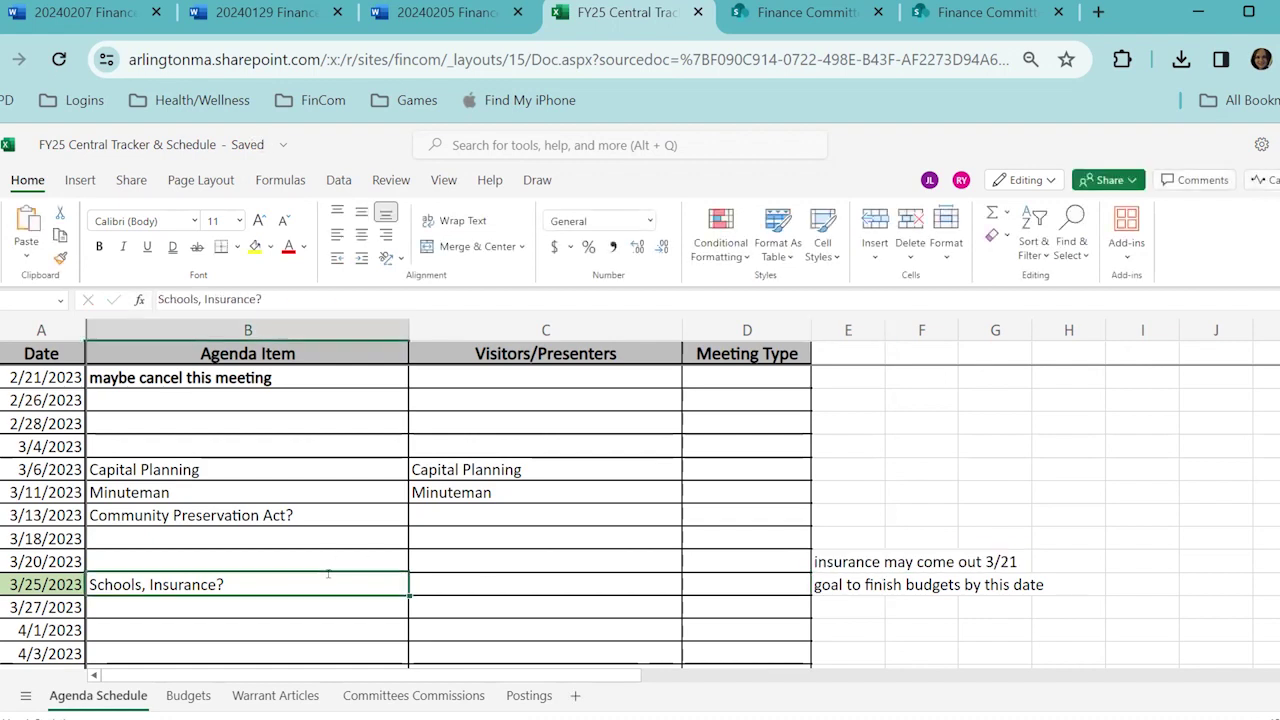
{"action": "double_click", "coordinate": [225, 584]}
{"action": "left_click_drag", "start_coordinate": [223, 584], "coordinate": [138, 572]}
{"action": "key", "text": "BackSpace"}
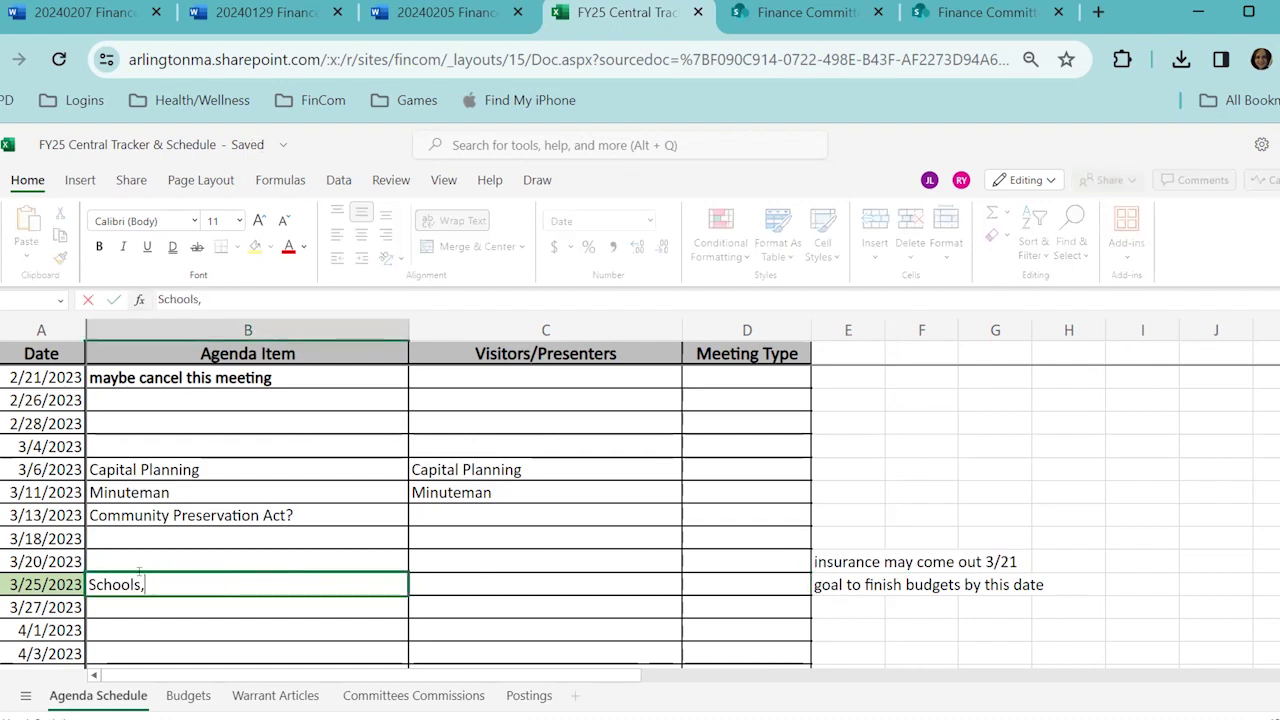
{"action": "key", "text": "BackSpace"}
{"action": "key", "text": "BackSpace"}
{"action": "left_click", "coordinate": [147, 550]}
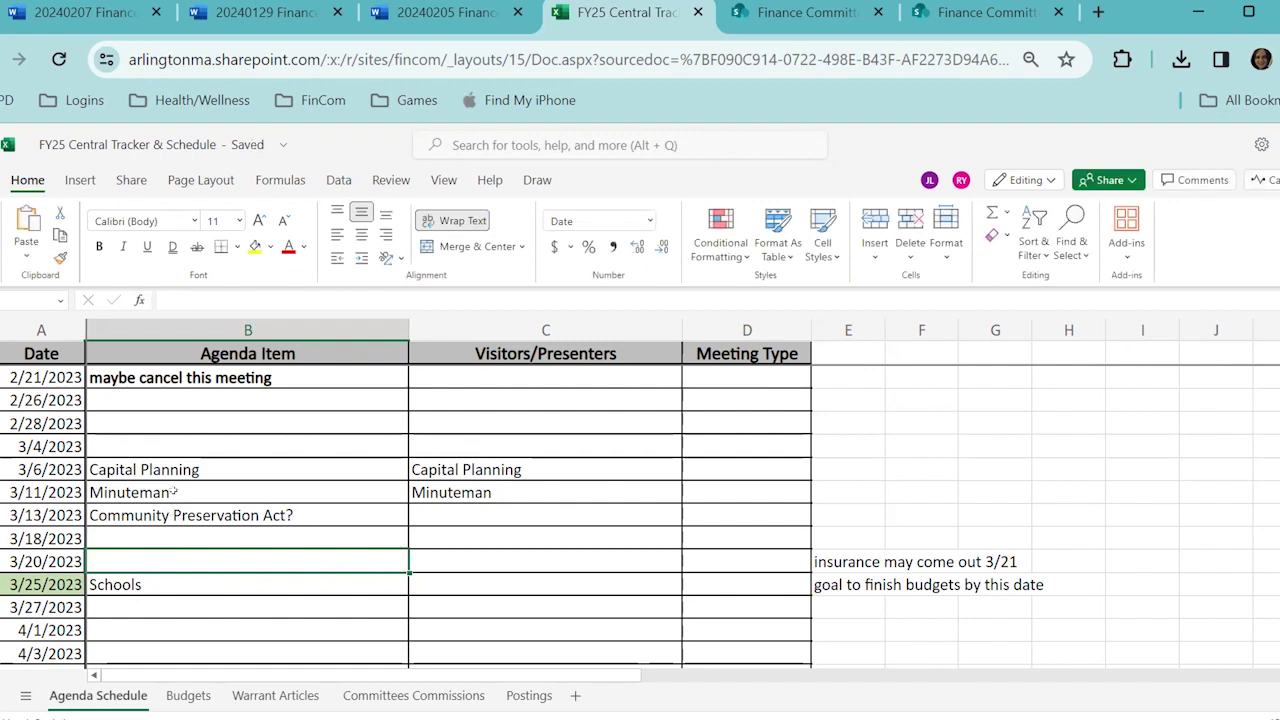
Step: Switch to the 20240207 Finance Committee Minutes and delete the placeholder BUDGET items 8 and 9 with their VOTE lines
{"action": "left_click", "coordinate": [173, 490]}
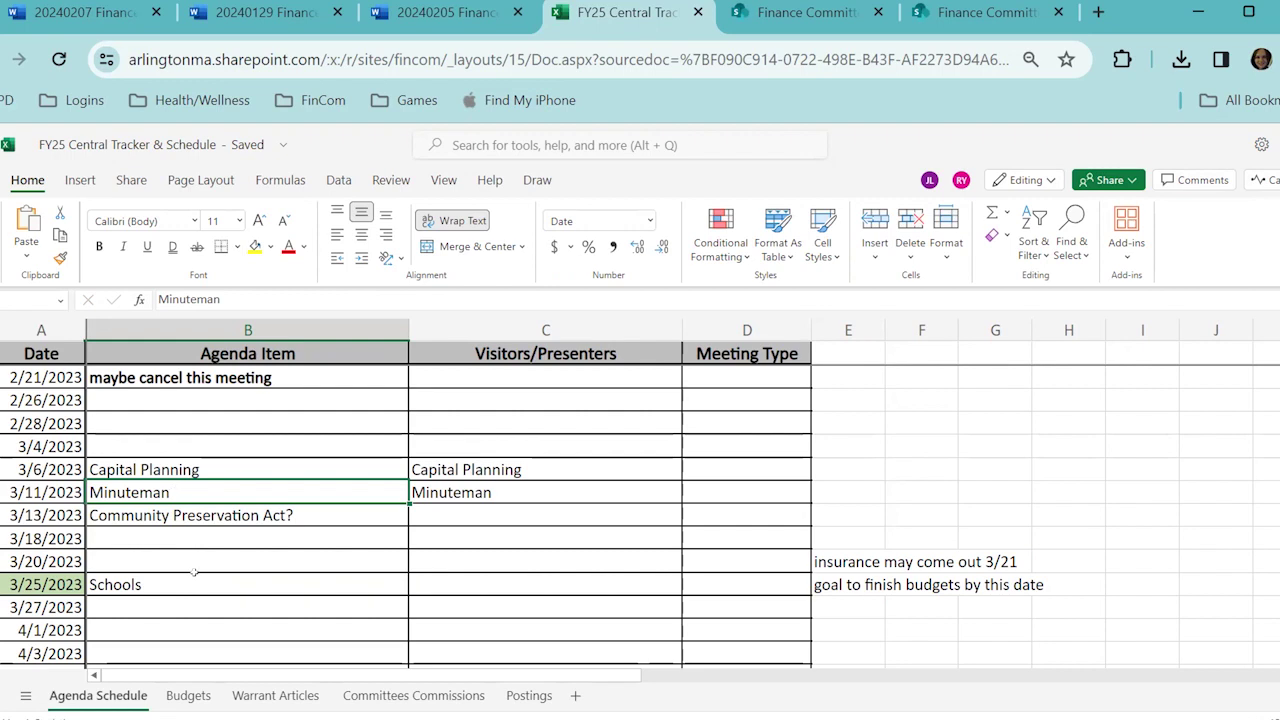
{"action": "scroll", "coordinate": [194, 572], "scroll_direction": "up", "scroll_amount": 2}
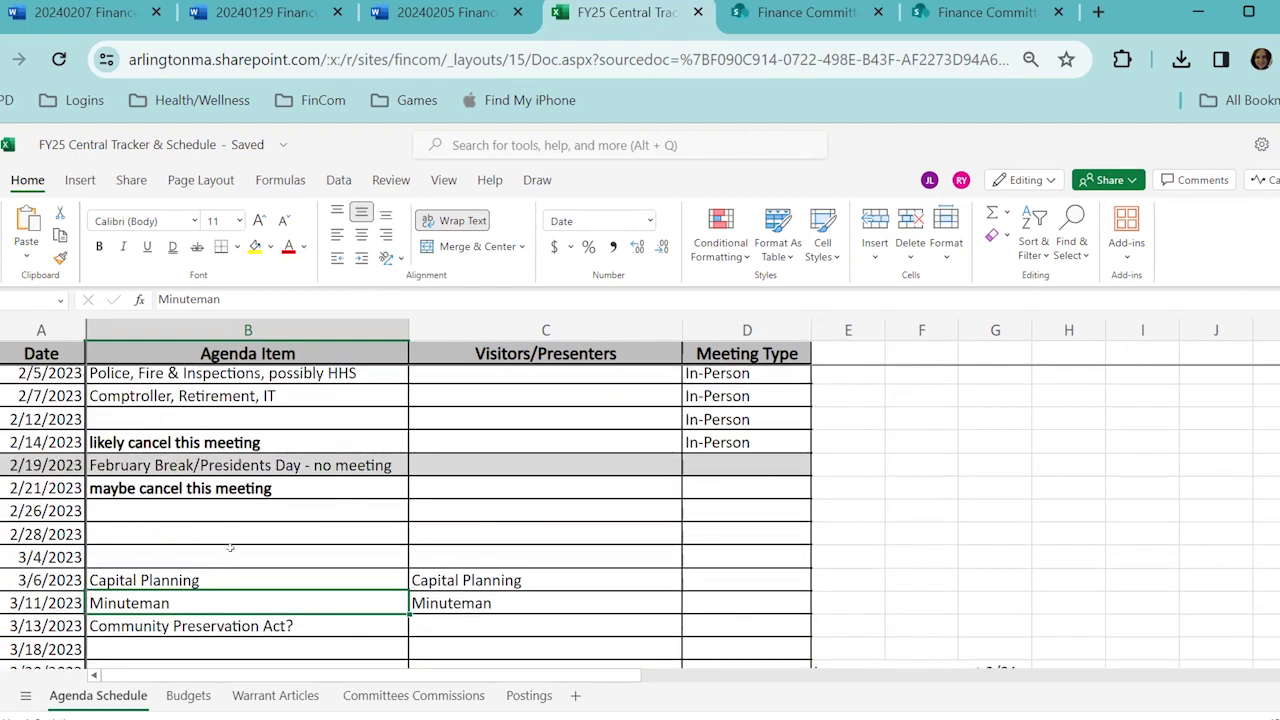
{"action": "left_click", "coordinate": [108, 14]}
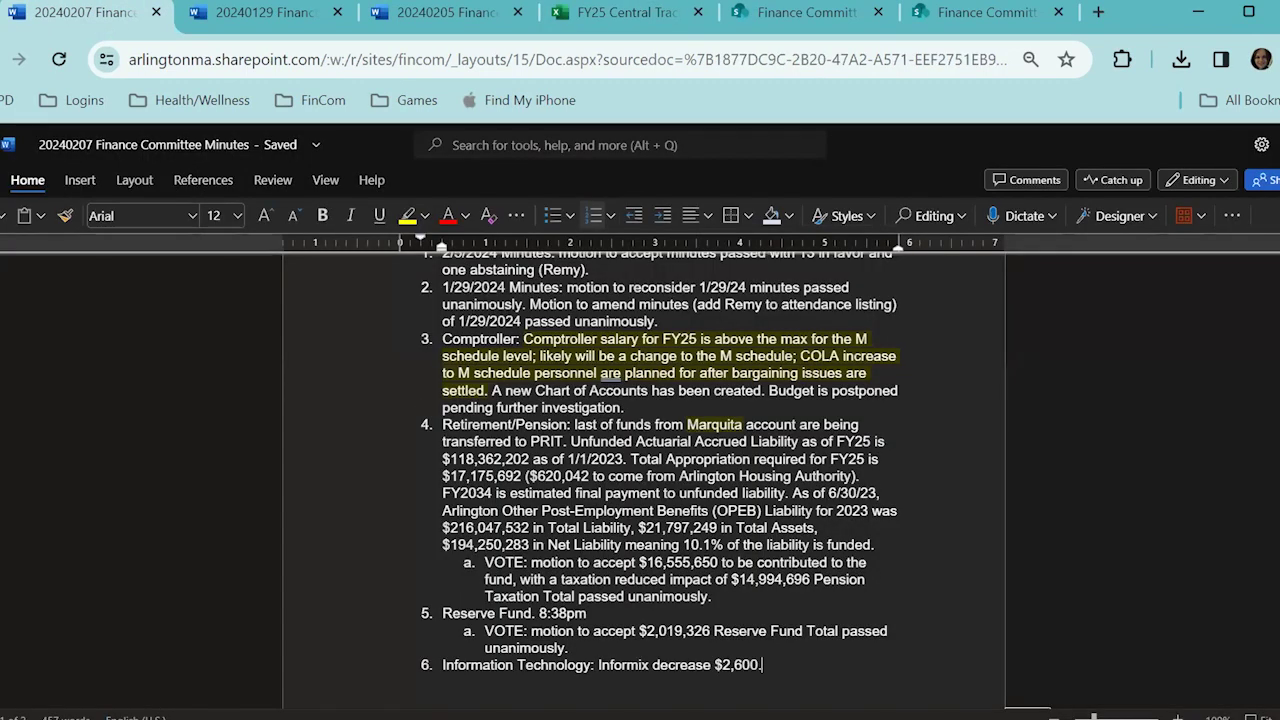
{"action": "scroll", "coordinate": [537, 621], "scroll_direction": "down", "scroll_amount": 3}
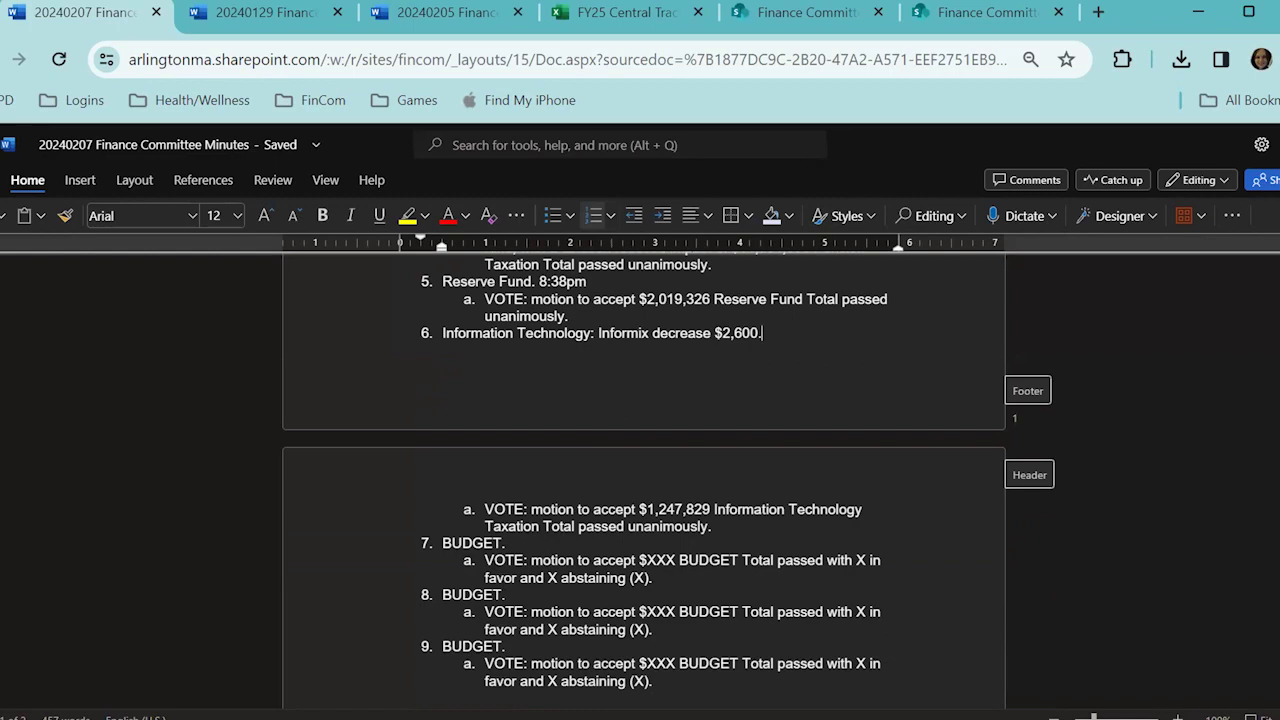
{"action": "scroll", "coordinate": [643, 480], "scroll_direction": "down", "scroll_amount": 2}
{"action": "scroll", "coordinate": [390, 590], "scroll_direction": "up", "scroll_amount": 1}
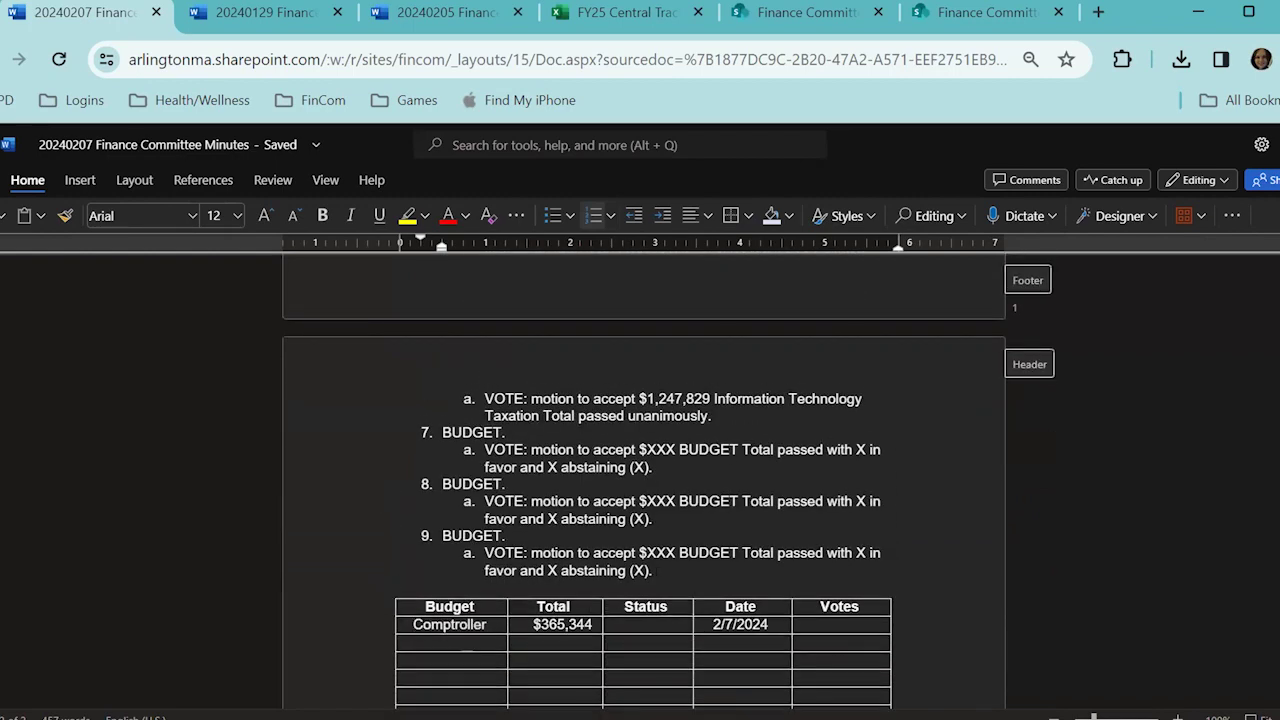
{"action": "left_click_drag", "start_coordinate": [653, 570], "coordinate": [416, 486]}
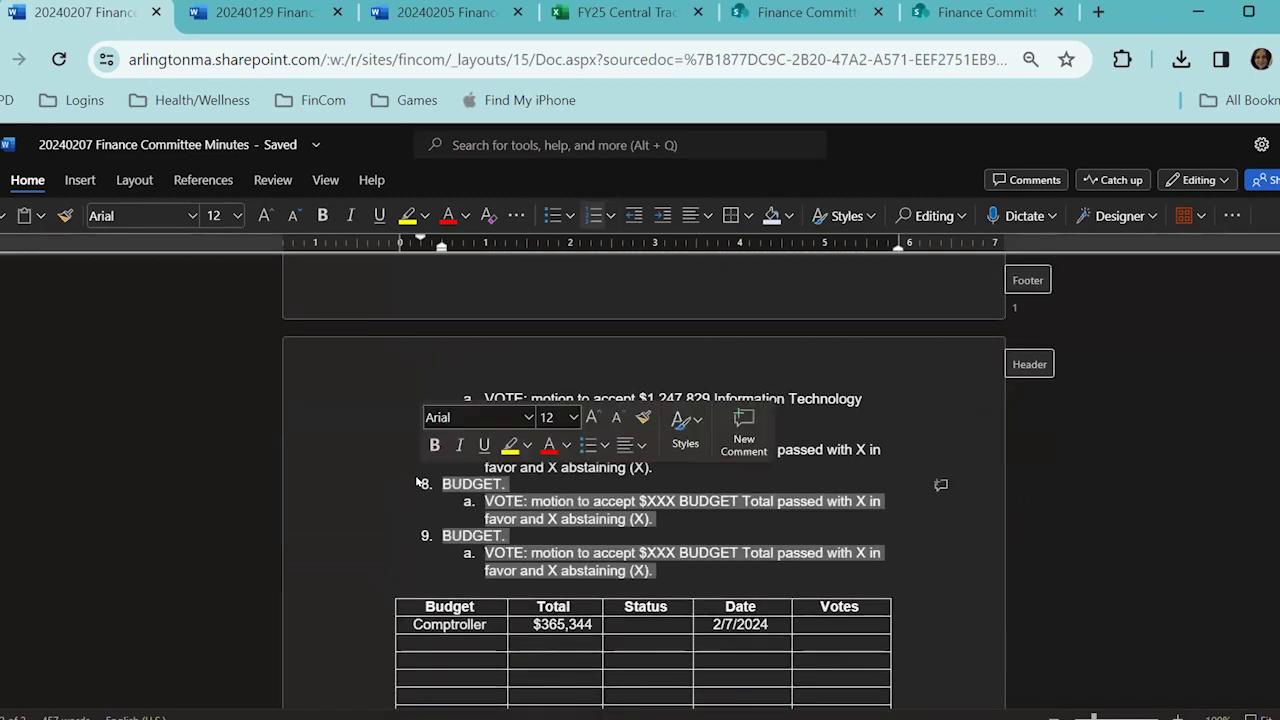
{"action": "key", "text": "Delete"}
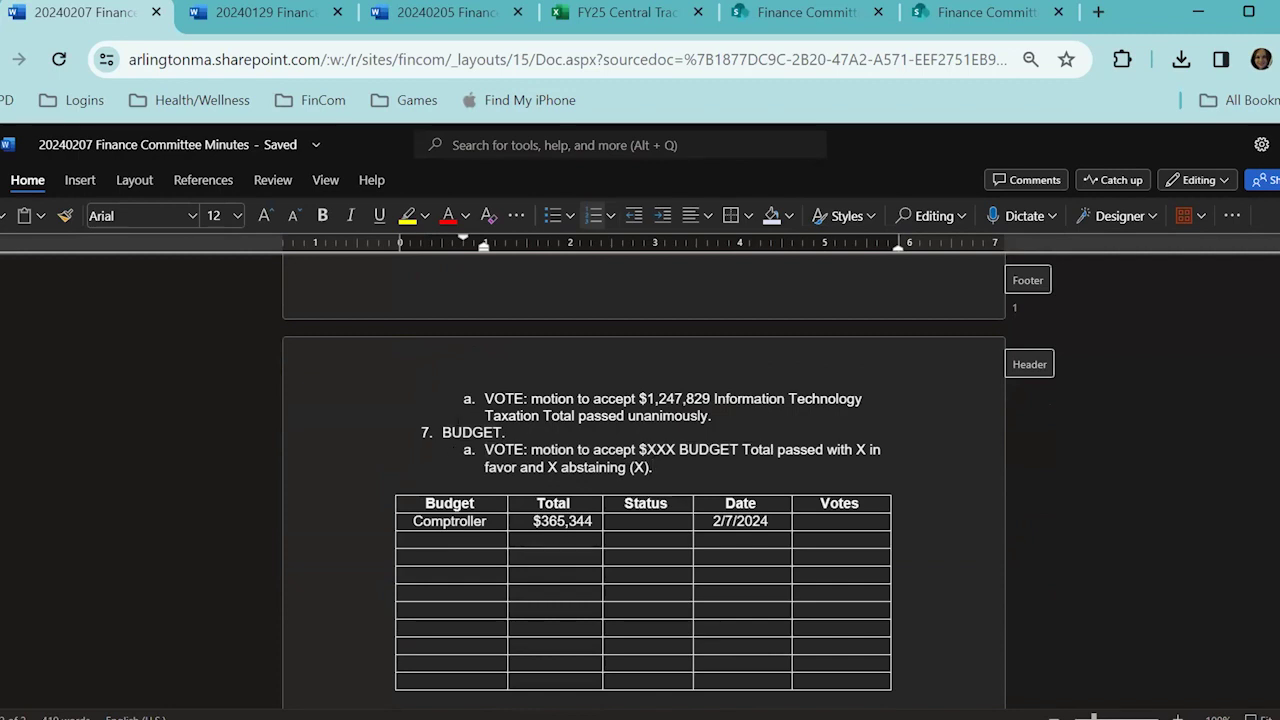
Step: Return to the FY25 Central Tracker and look through the article descriptions on the Warrant Articles sheet
{"action": "left_click", "coordinate": [591, 10]}
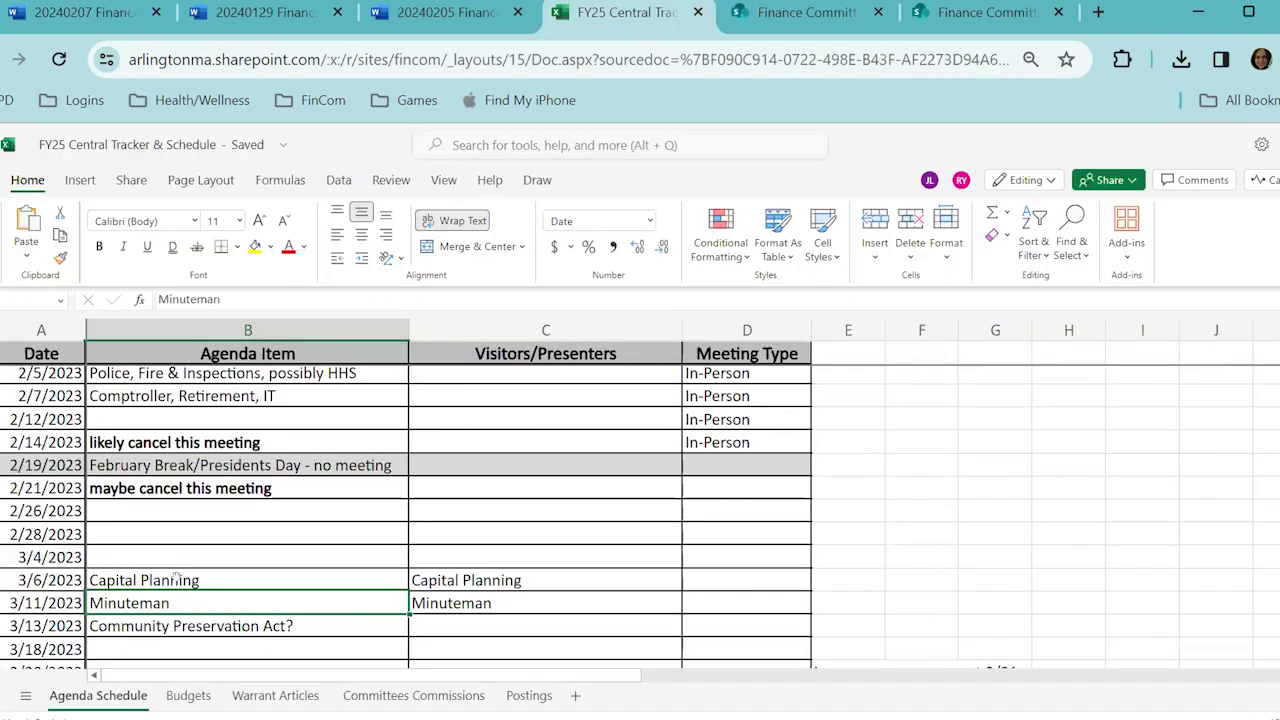
{"action": "left_click", "coordinate": [232, 692]}
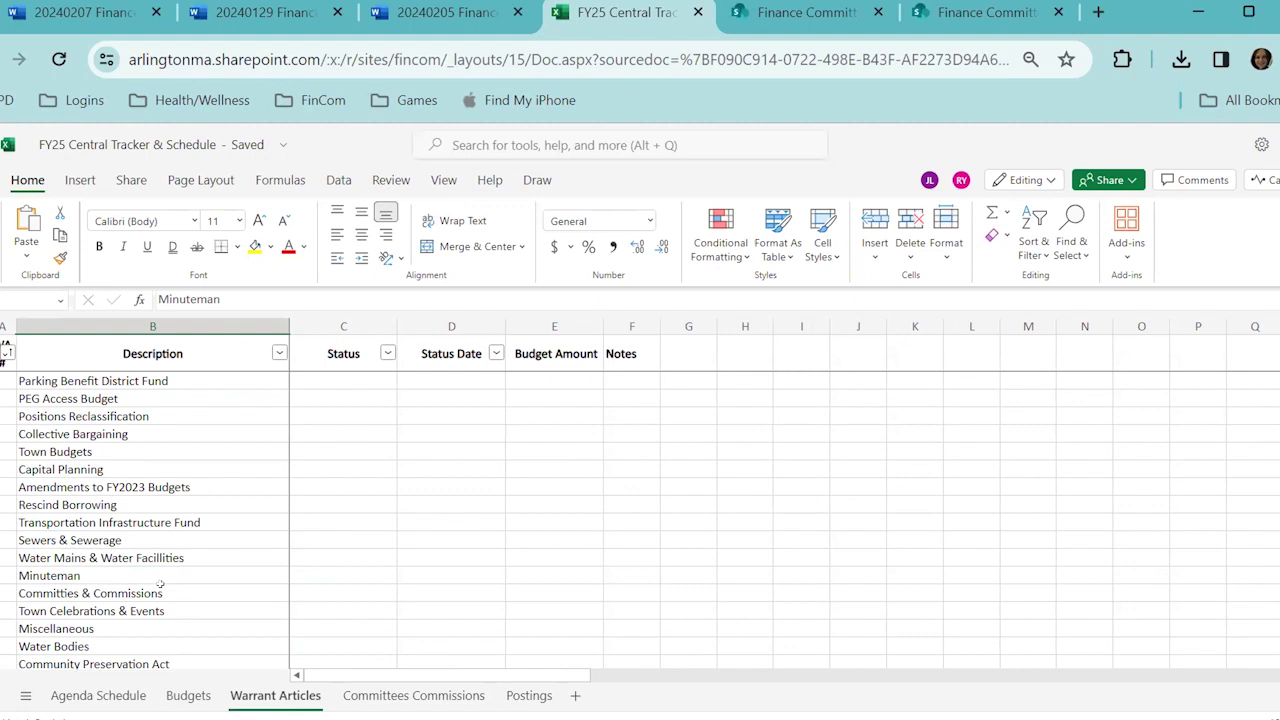
{"action": "scroll", "coordinate": [160, 584], "scroll_direction": "down", "scroll_amount": 6}
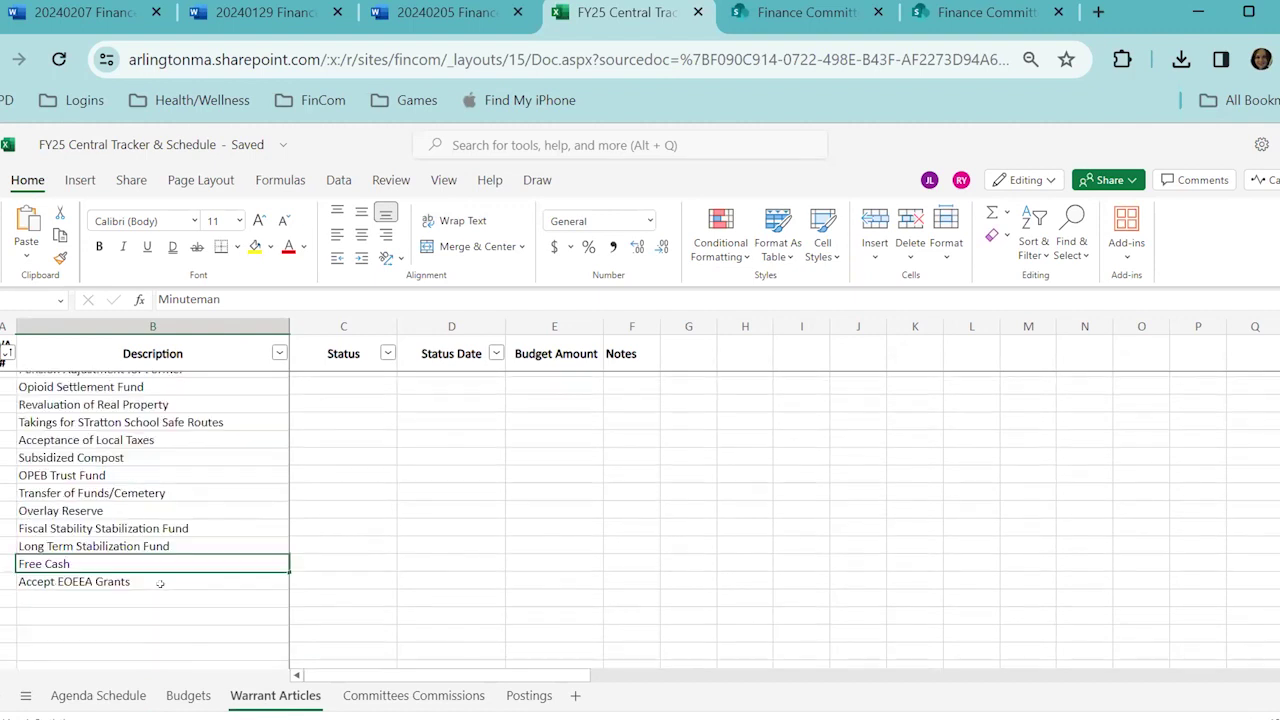
{"action": "left_click", "coordinate": [160, 580]}
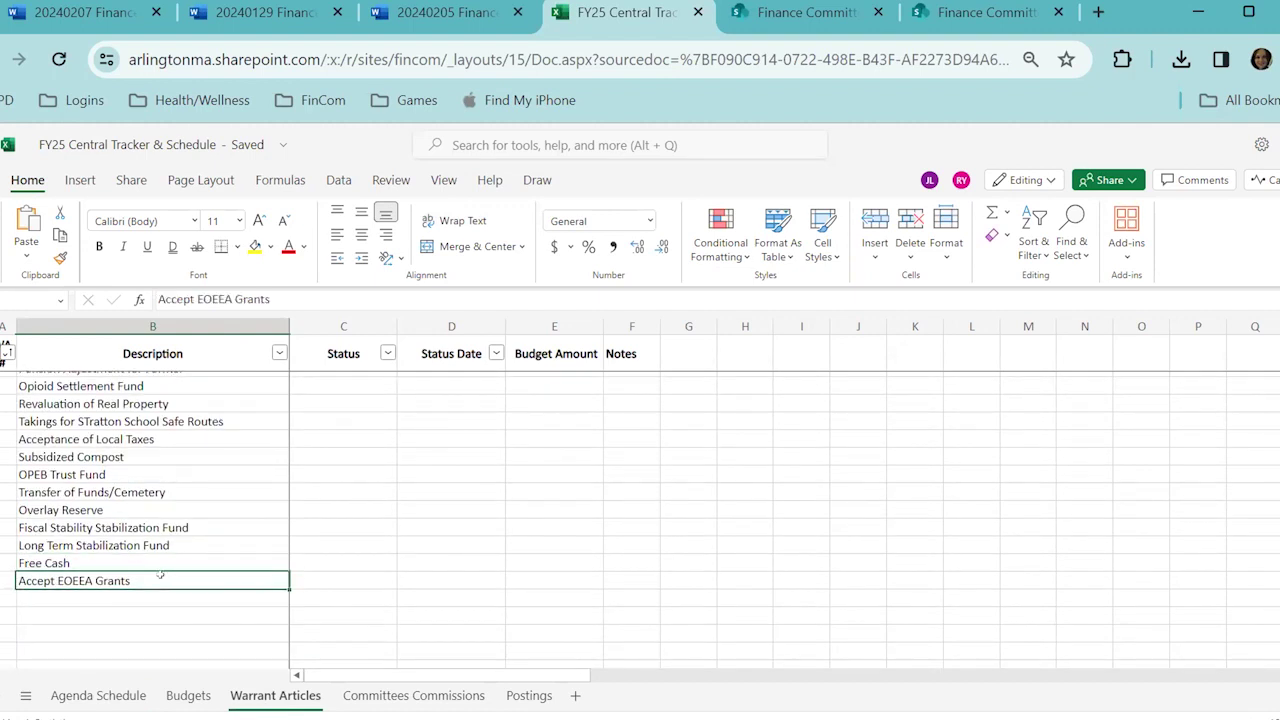
{"action": "scroll", "coordinate": [160, 575], "scroll_direction": "up", "scroll_amount": 6}
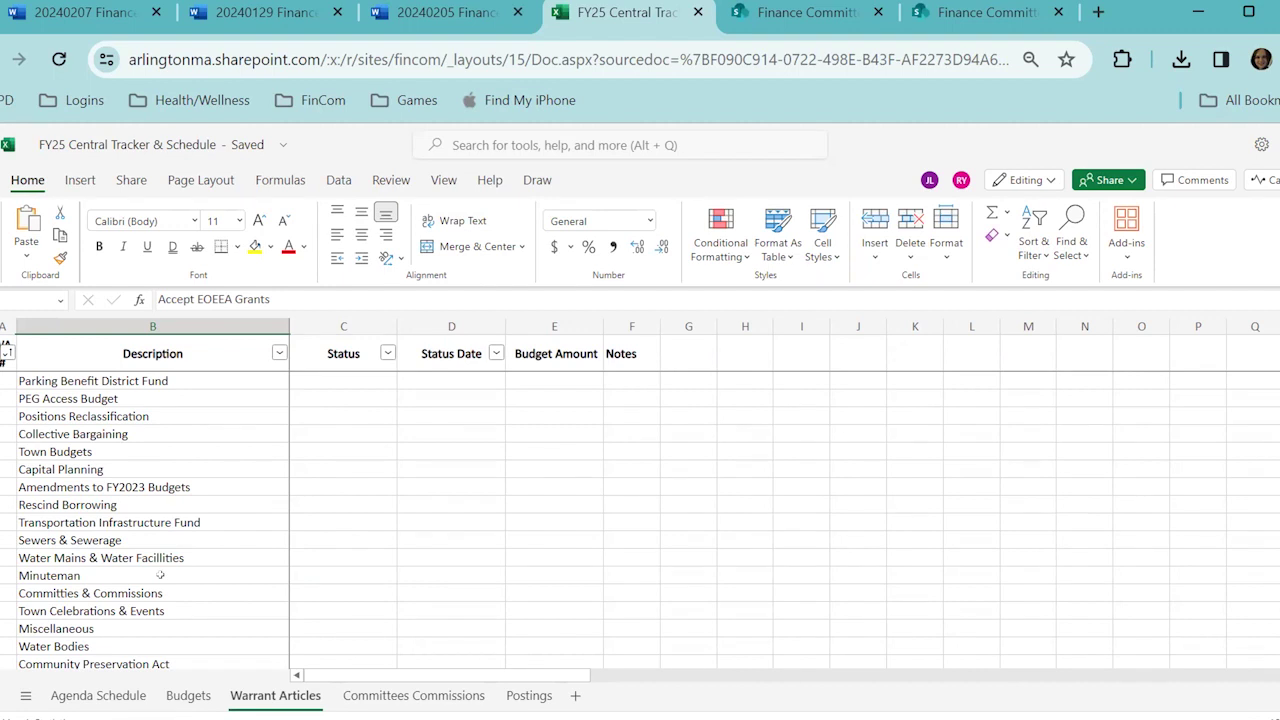
Step: On the Agenda Schedule sheet, shorten the 2/19/2023 agenda item to "Presidents Day - no meeting"
{"action": "left_click", "coordinate": [118, 696]}
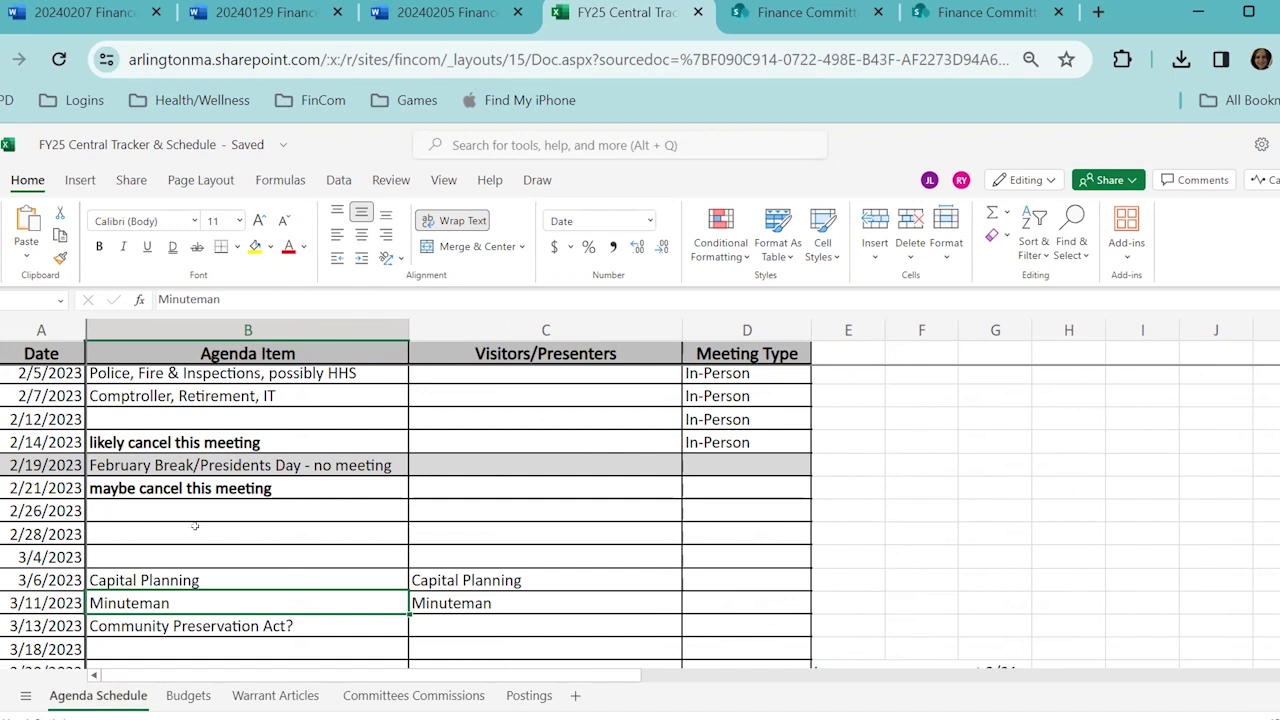
{"action": "double_click", "coordinate": [195, 465]}
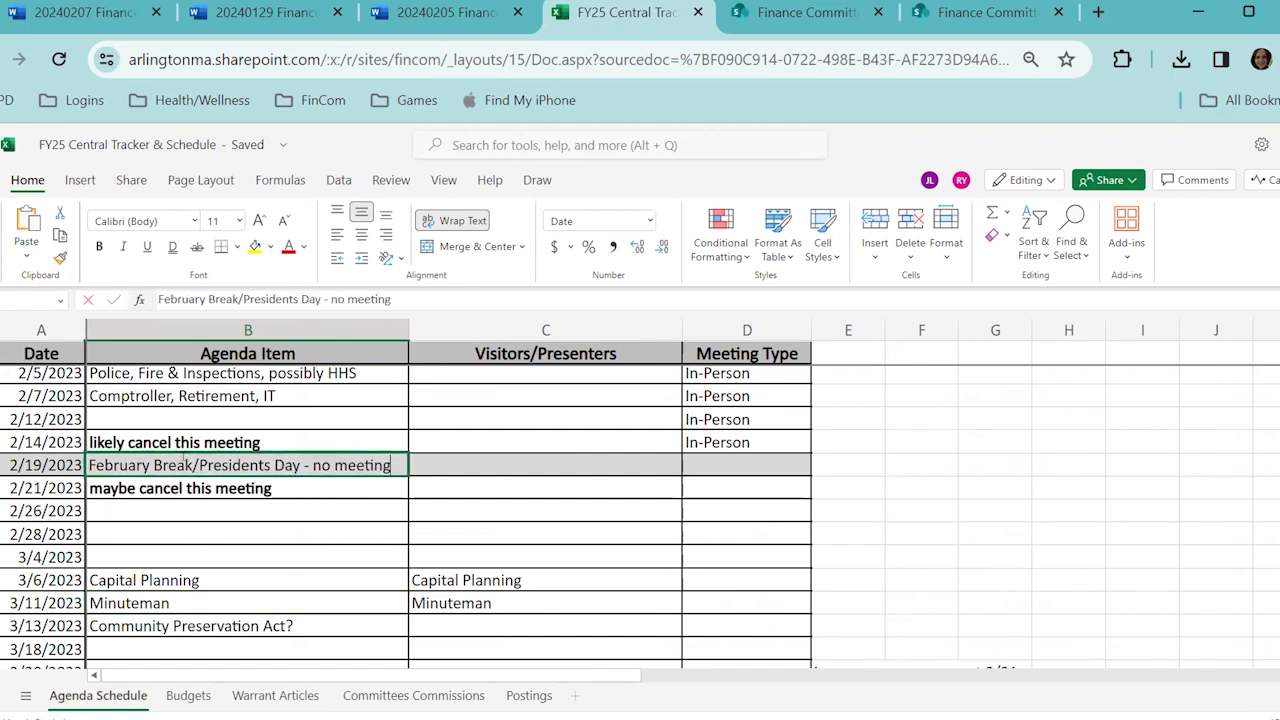
{"action": "left_click_drag", "start_coordinate": [196, 465], "coordinate": [68, 444]}
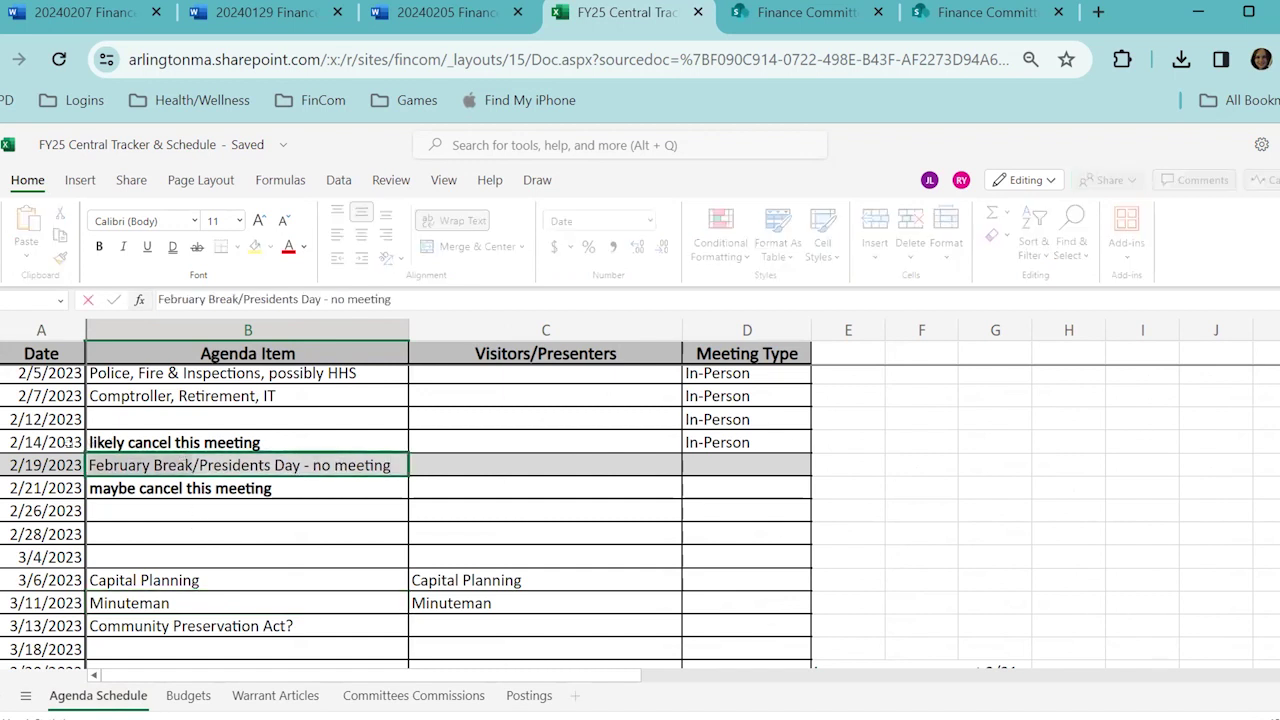
{"action": "key", "text": "BackSpace"}
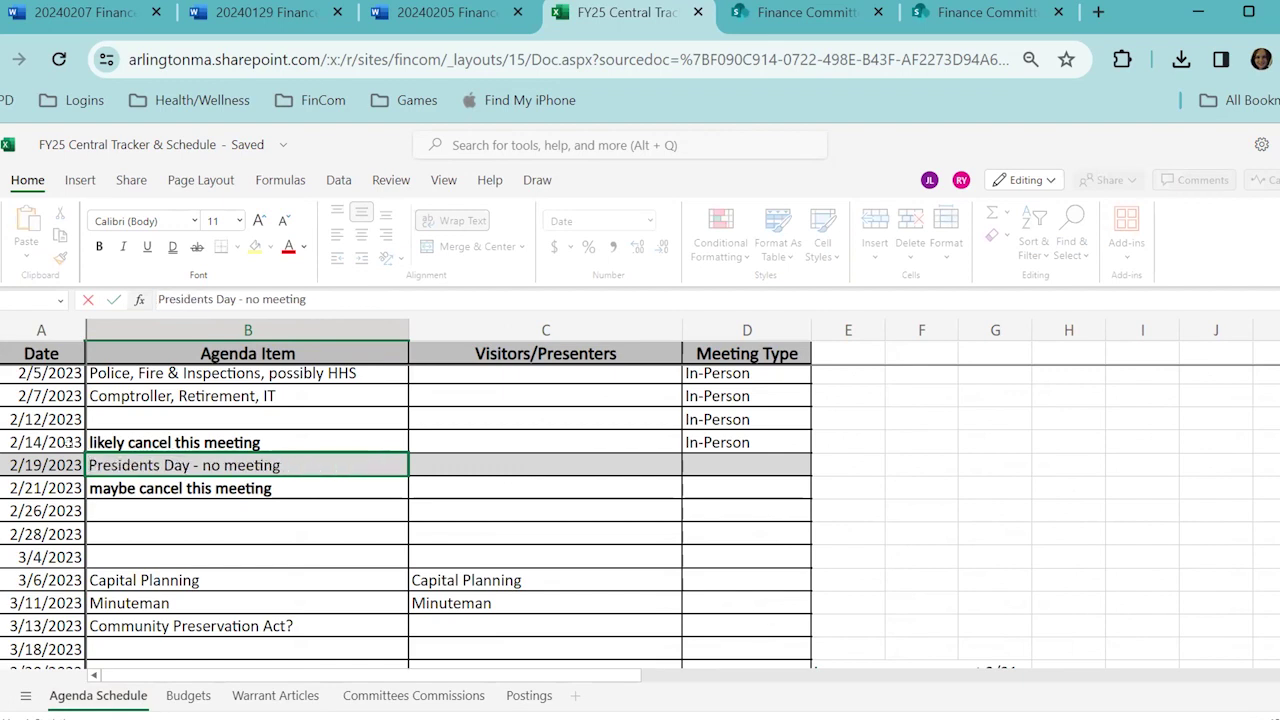
{"action": "key", "text": "Return"}
{"action": "left_click", "coordinate": [136, 466]}
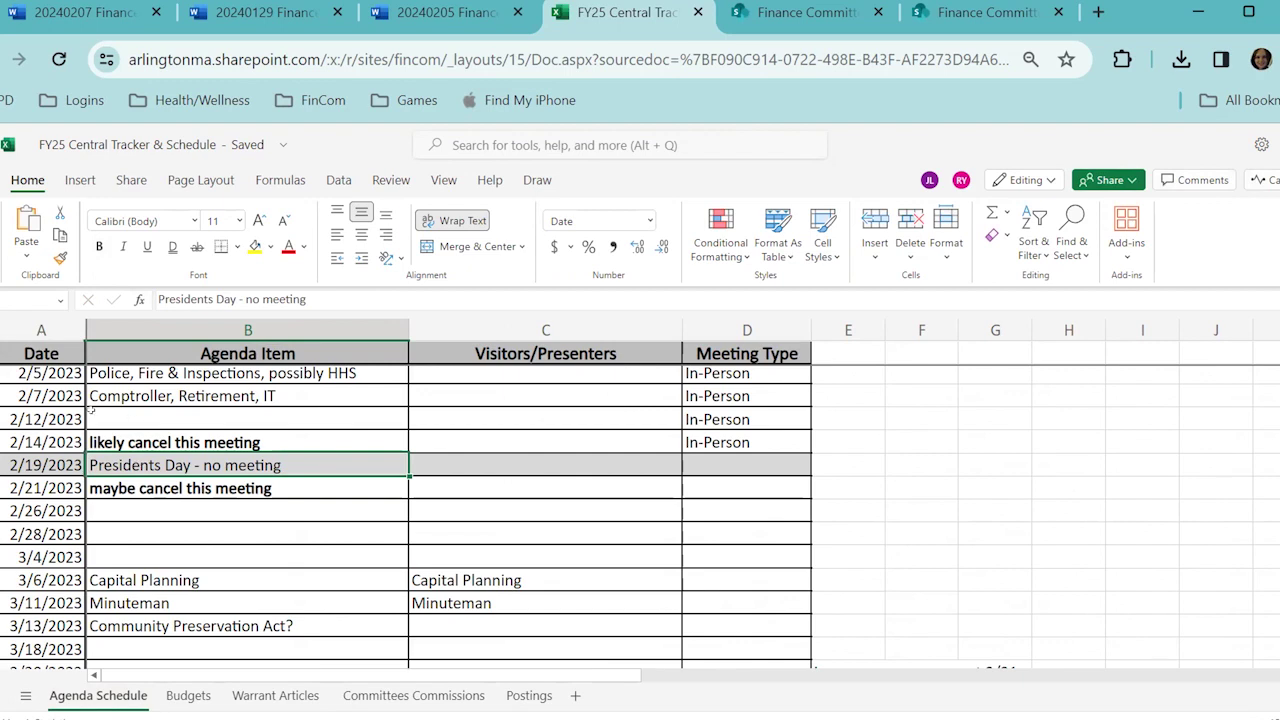
Step: Enter "Comptroller" as the agenda item for the 2/12/2023 meeting
{"action": "left_click_drag", "start_coordinate": [54, 410], "coordinate": [103, 411]}
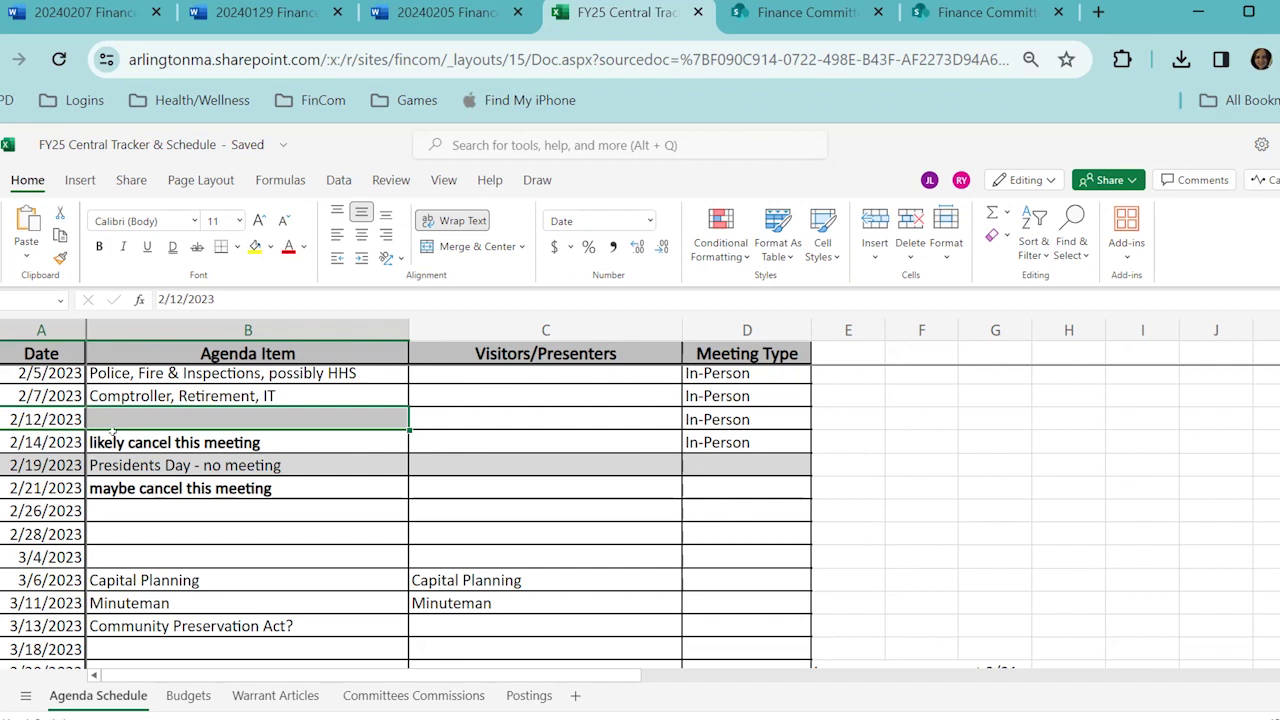
{"action": "left_click", "coordinate": [113, 426]}
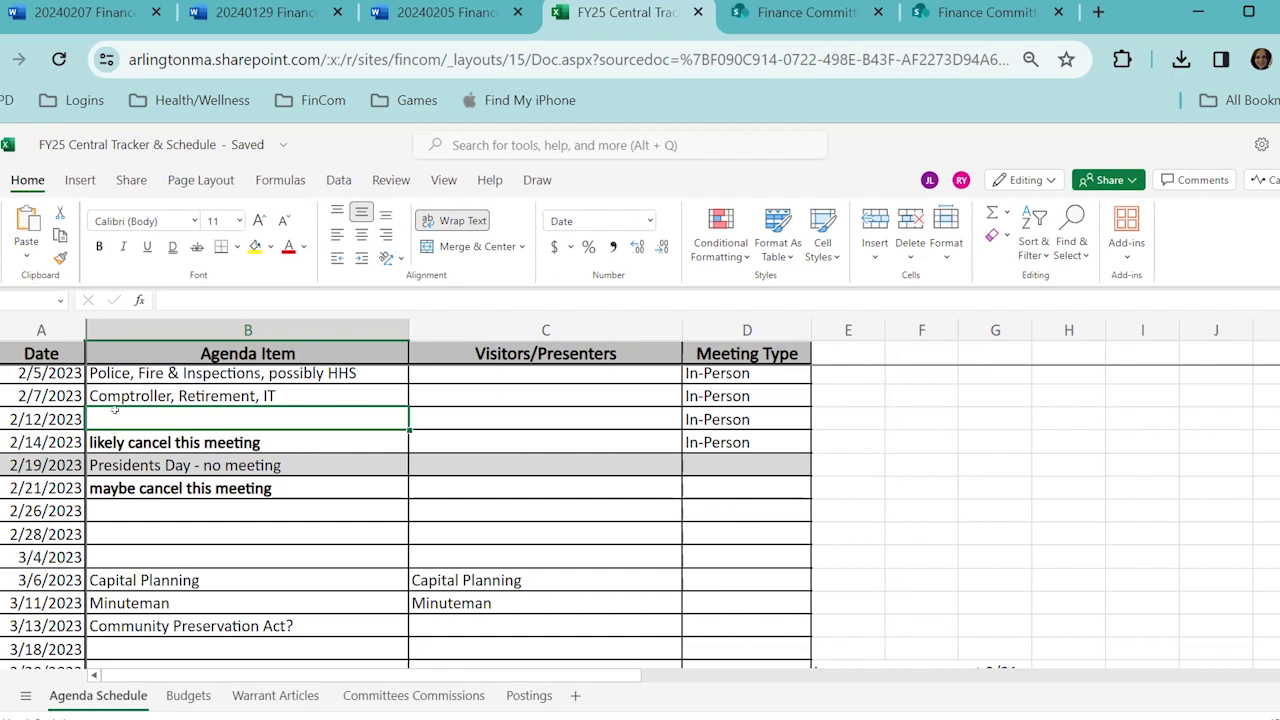
{"action": "type", "text": "Comptroller."}
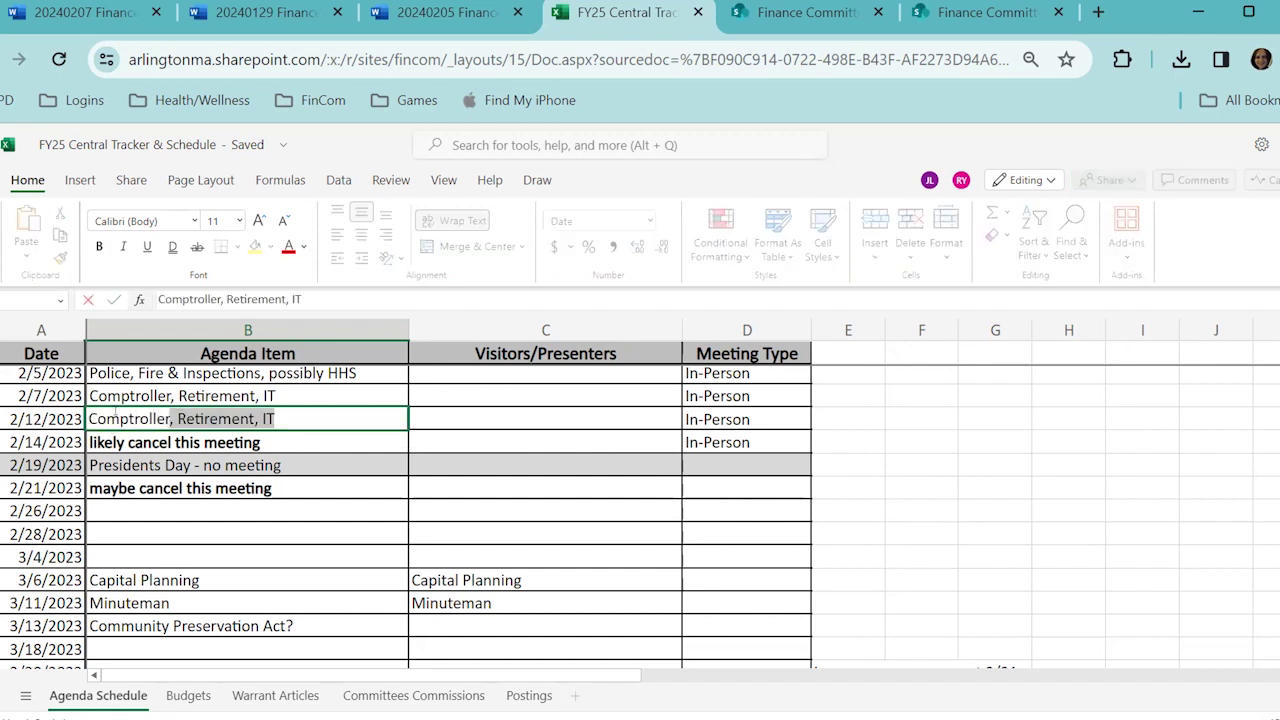
{"action": "key", "text": "Return"}
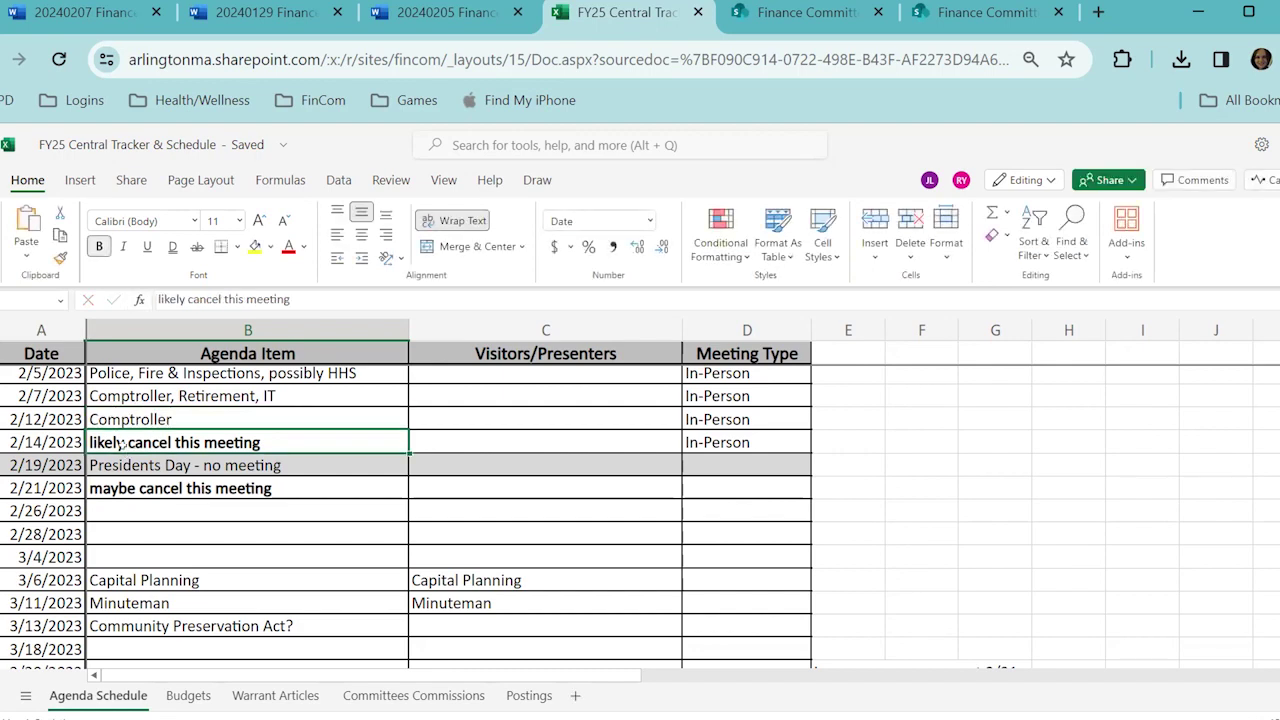
Step: Shade the 2/14/2023 row light gray from the date through the meeting type
{"action": "left_click_drag", "start_coordinate": [20, 440], "coordinate": [714, 442]}
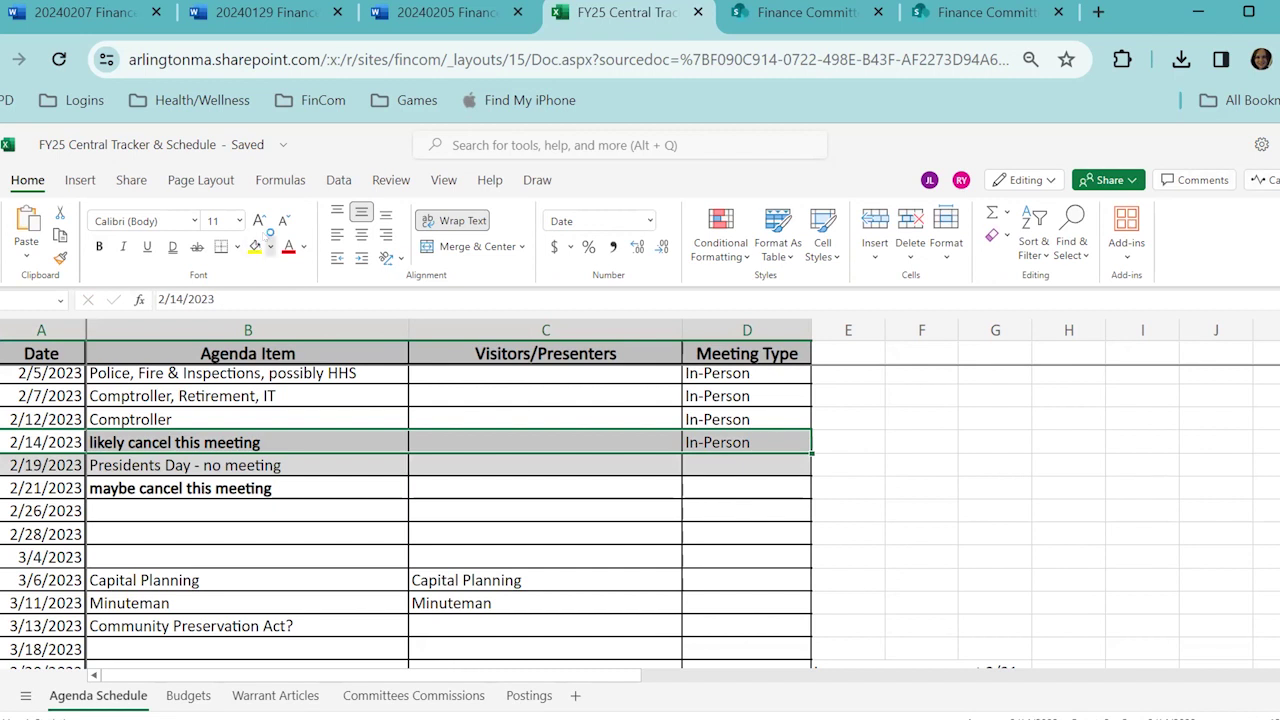
{"action": "left_click", "coordinate": [270, 247]}
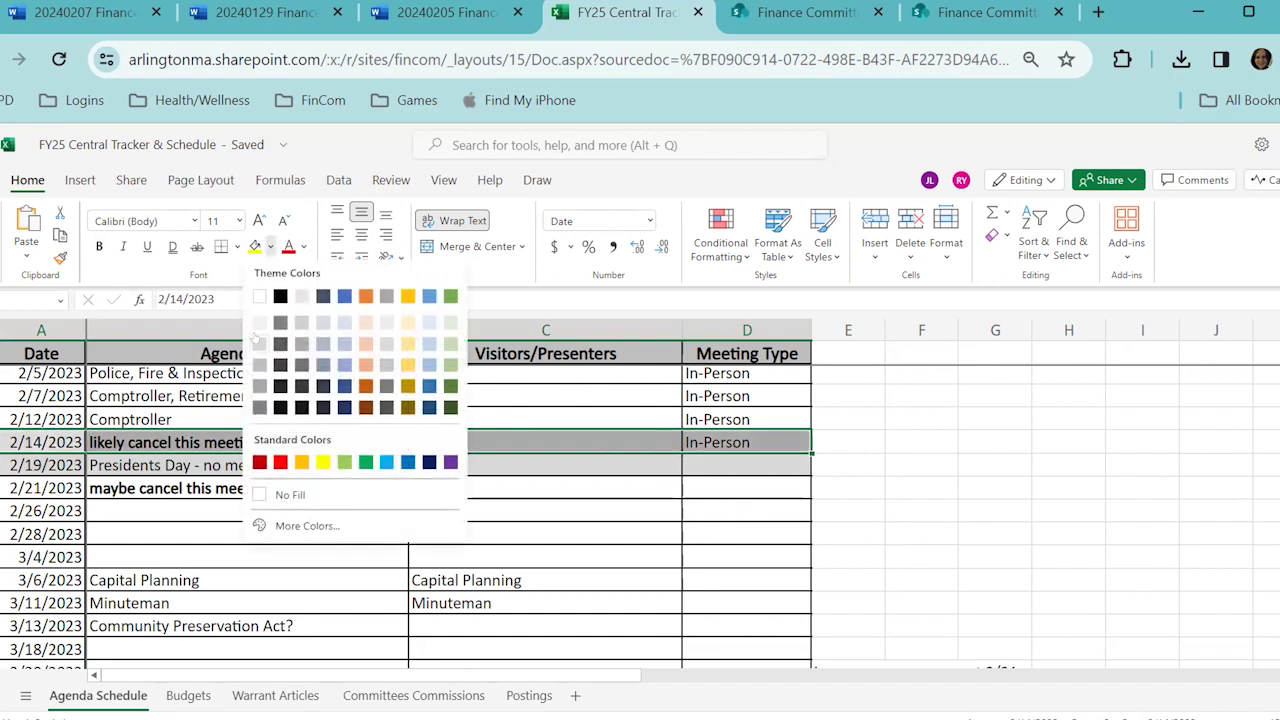
{"action": "left_click", "coordinate": [258, 340]}
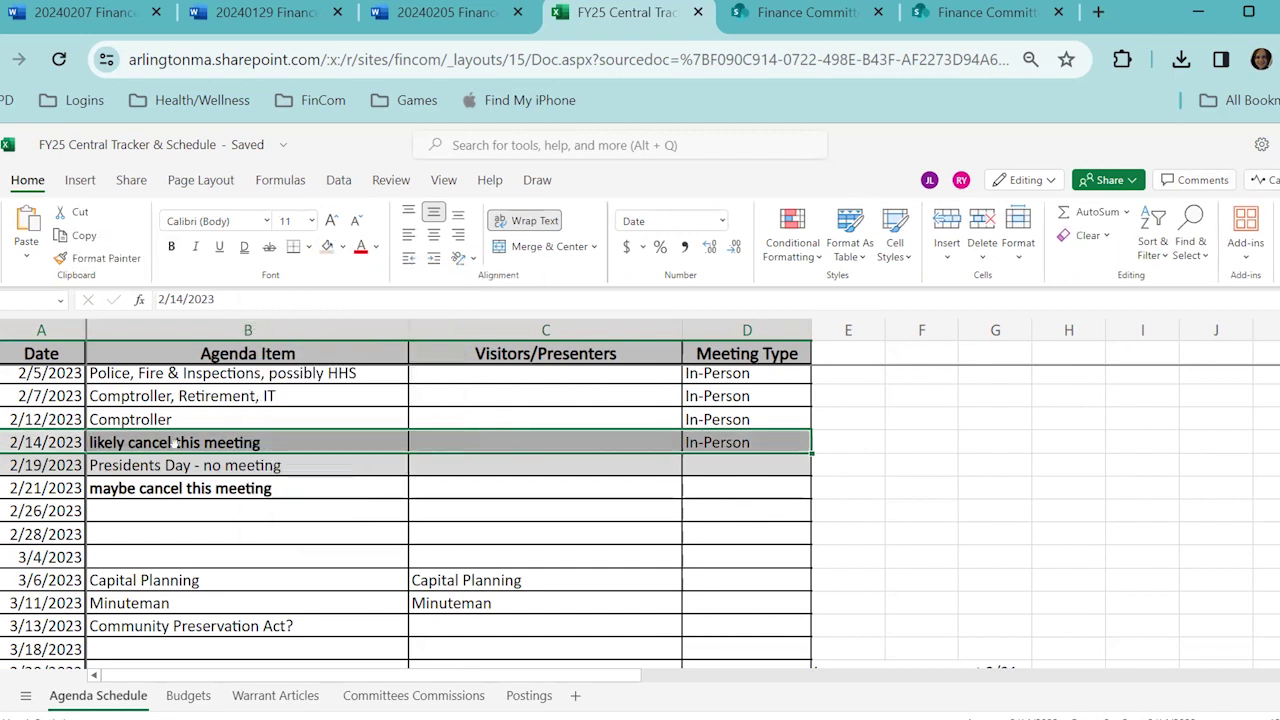
Step: Replace the 2/14/2023 agenda item with "Cancelled" in regular, non-bold text and clear that row's meeting type
{"action": "left_click", "coordinate": [304, 433]}
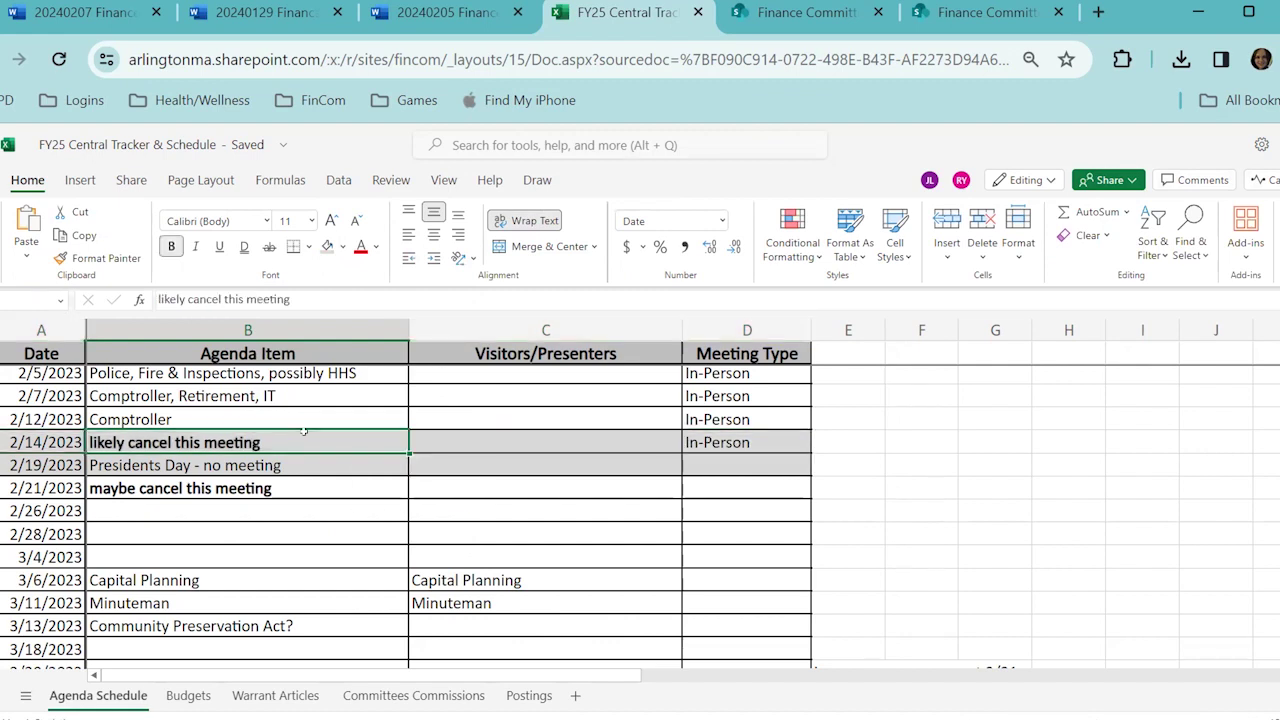
{"action": "type", "text": "Cancelled"}
{"action": "key", "text": "Return"}
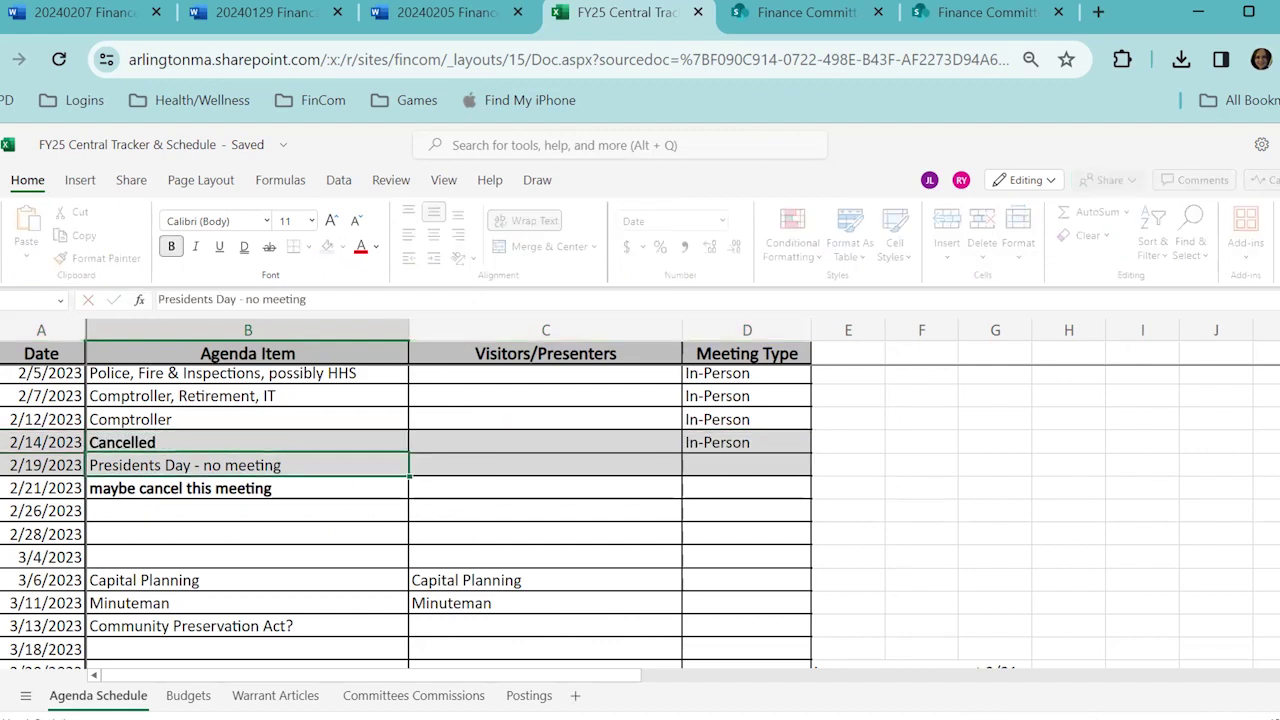
{"action": "key", "text": "Up"}
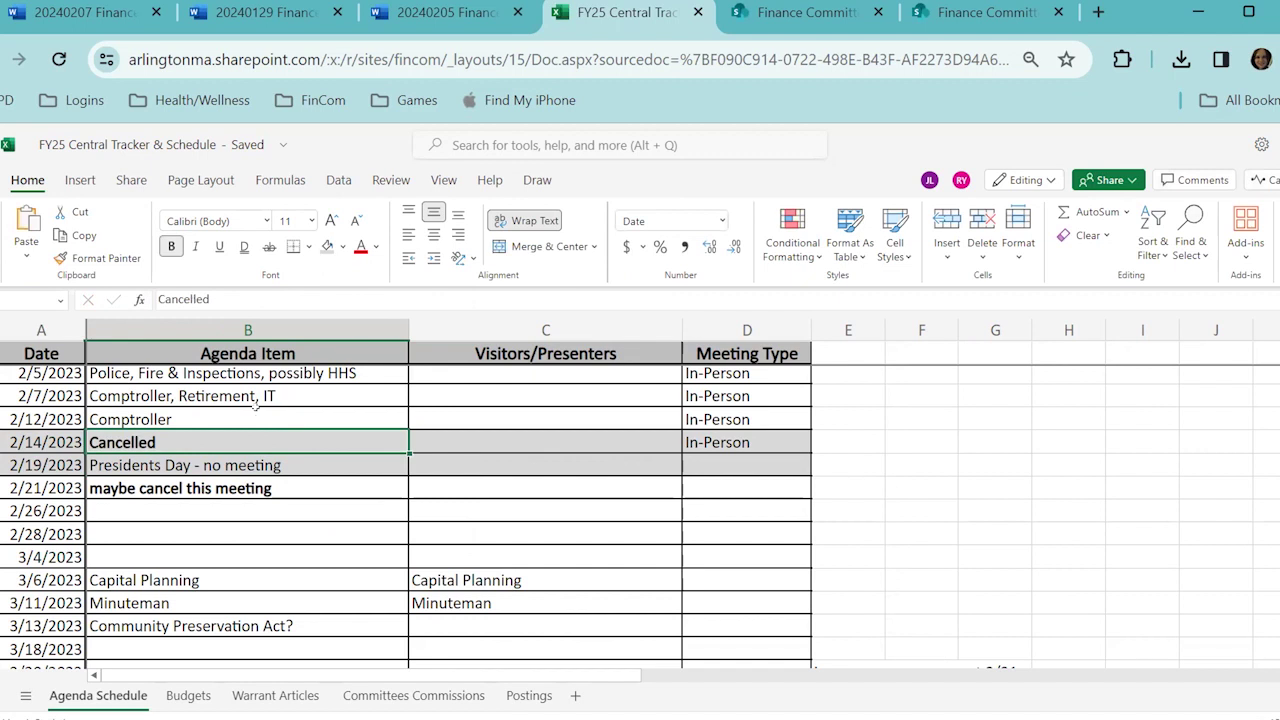
{"action": "key", "text": "ctrl+b"}
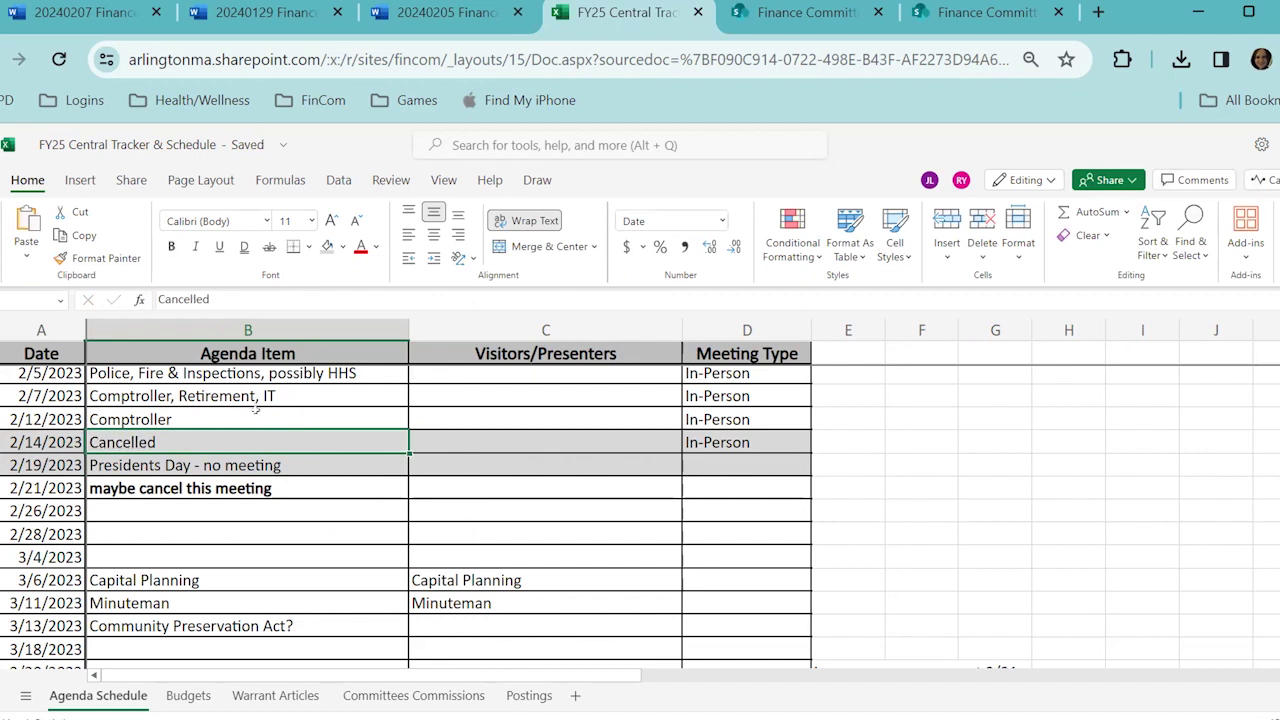
{"action": "left_click", "coordinate": [737, 442]}
{"action": "key", "text": "Delete"}
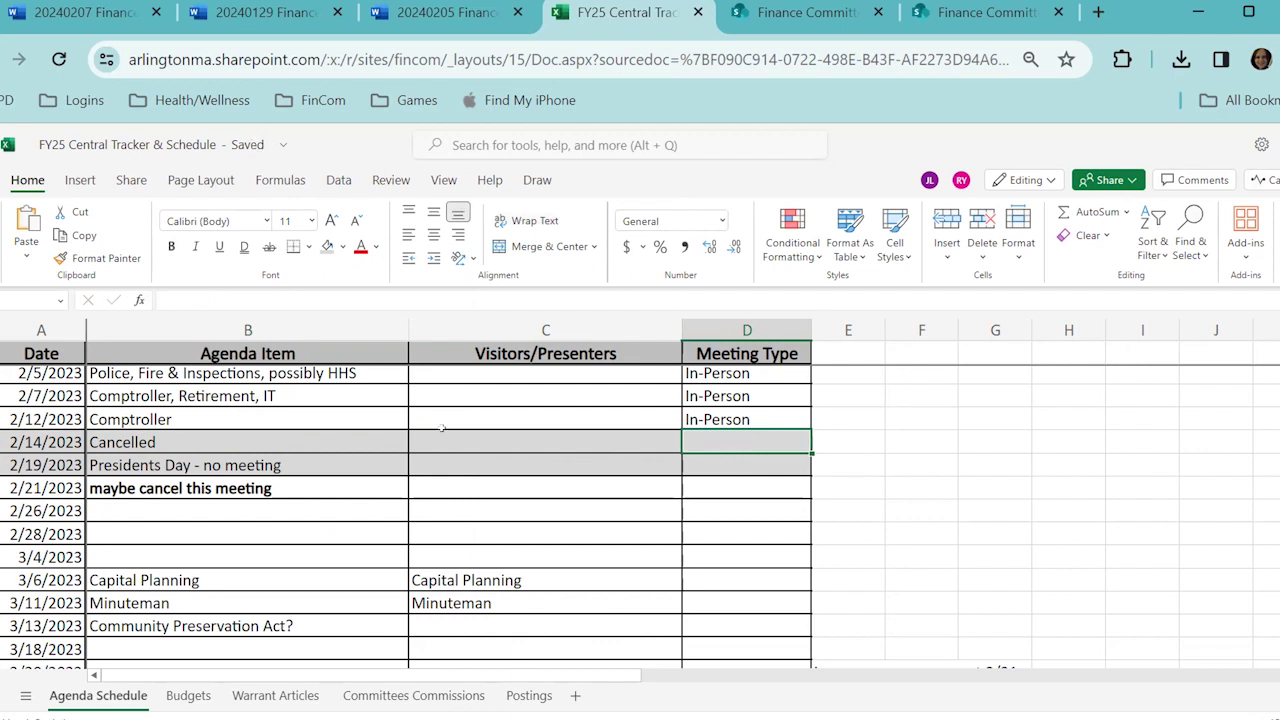
{"action": "left_click", "coordinate": [442, 433]}
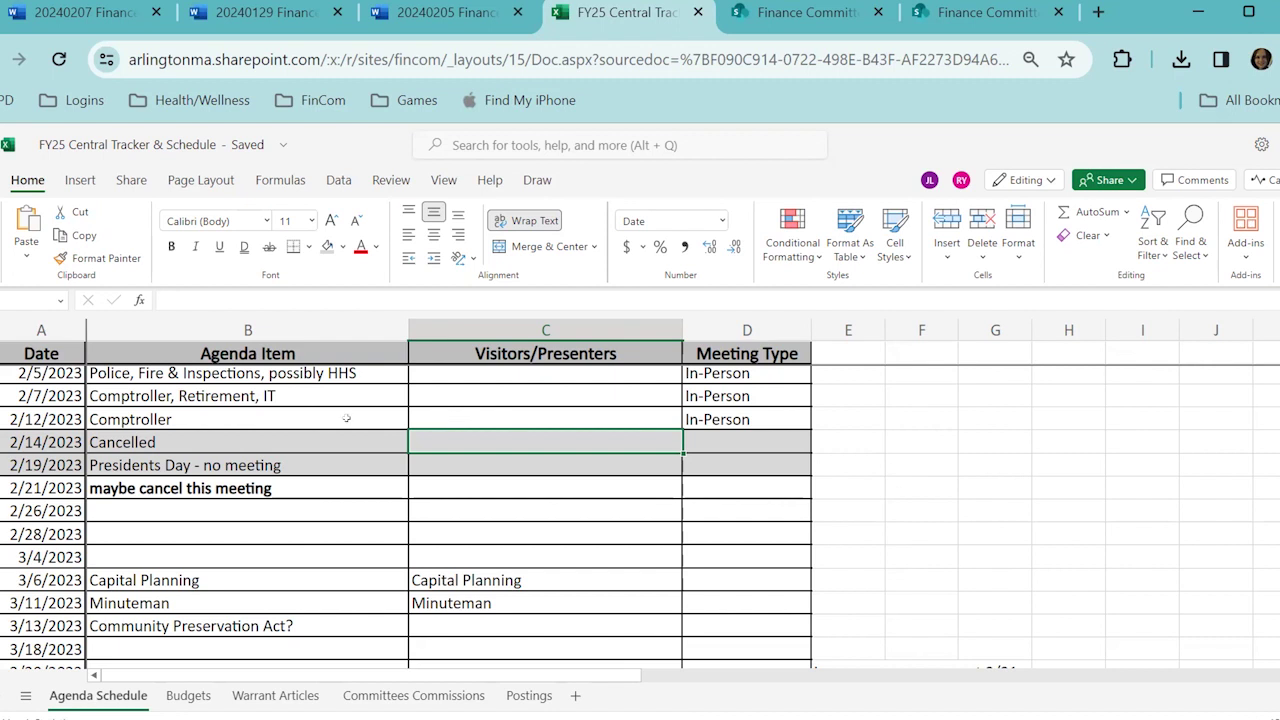
Step: Replace the 2/21/2023 agenda item with "Cancelled" and remove its bold formatting
{"action": "left_click", "coordinate": [304, 488]}
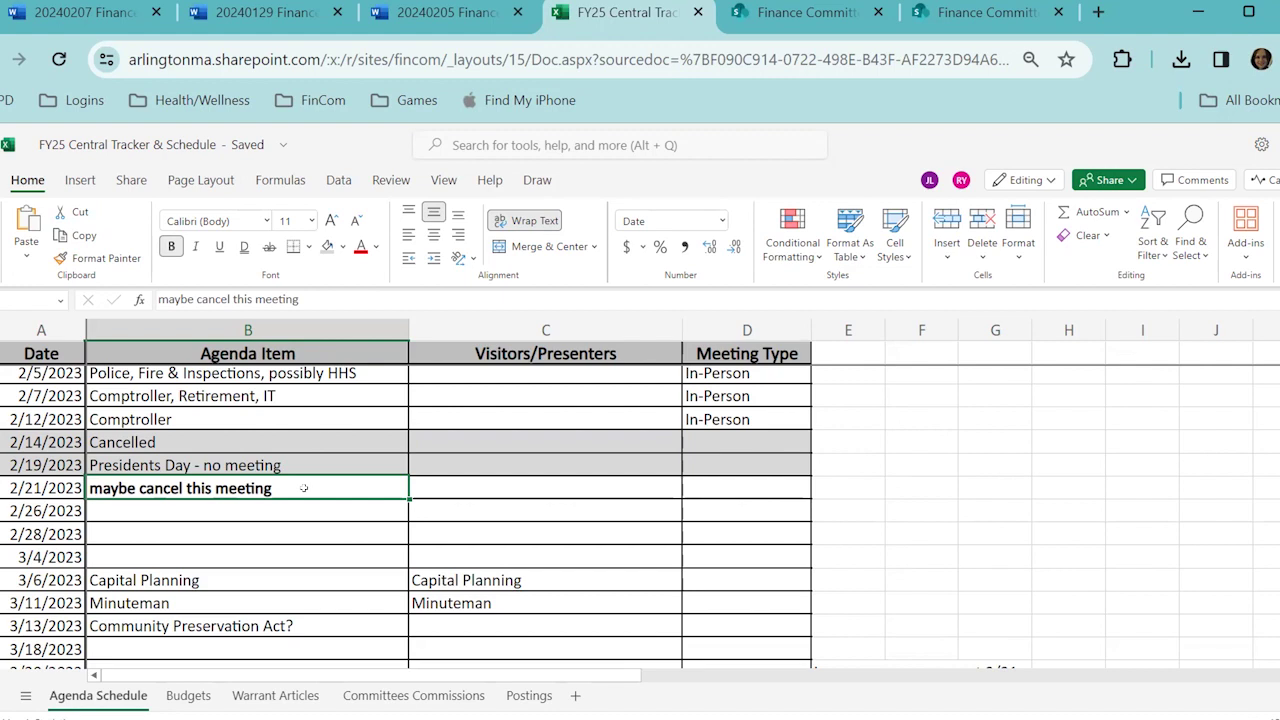
{"action": "key", "text": "Delete"}
{"action": "type", "text": "Cancelled"}
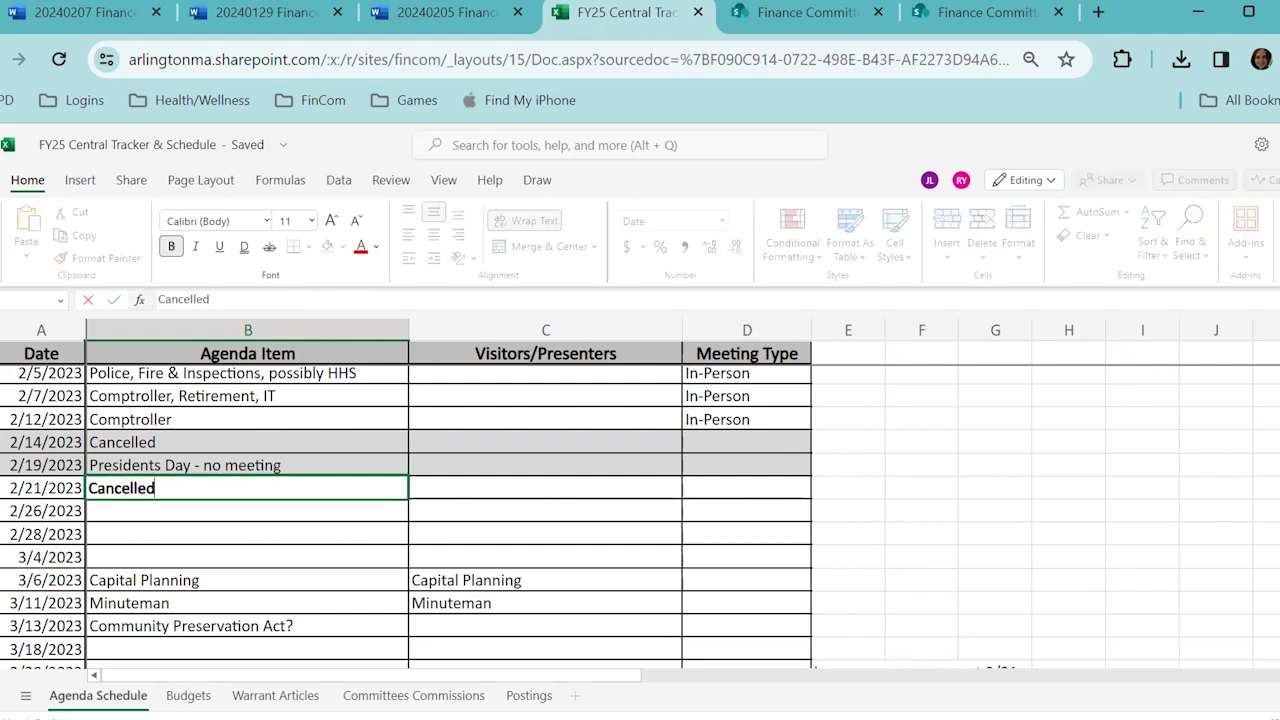
{"action": "key", "text": "Return"}
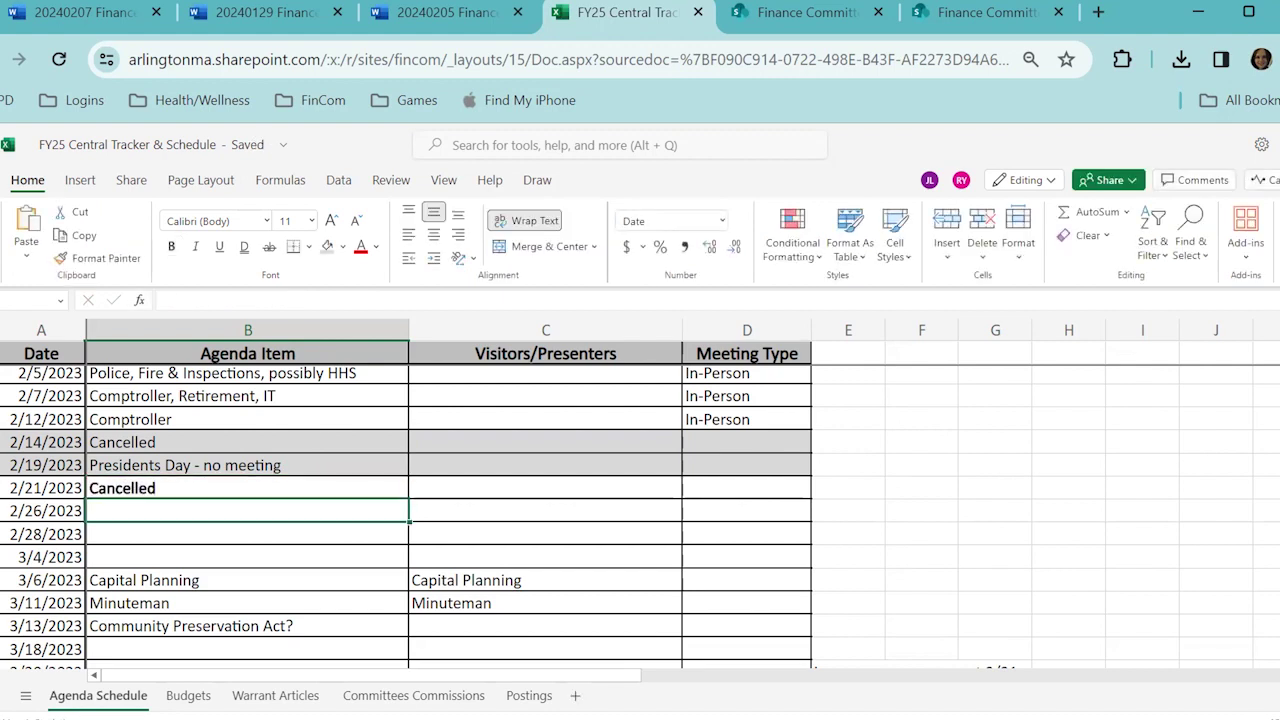
{"action": "left_click", "coordinate": [275, 479]}
{"action": "key", "text": "ctrl+b"}
{"action": "left_click", "coordinate": [266, 503]}
Step: Fill the 2/21/2023 row with the same light gray from the date through the meeting type
{"action": "left_click_drag", "start_coordinate": [50, 482], "coordinate": [684, 480]}
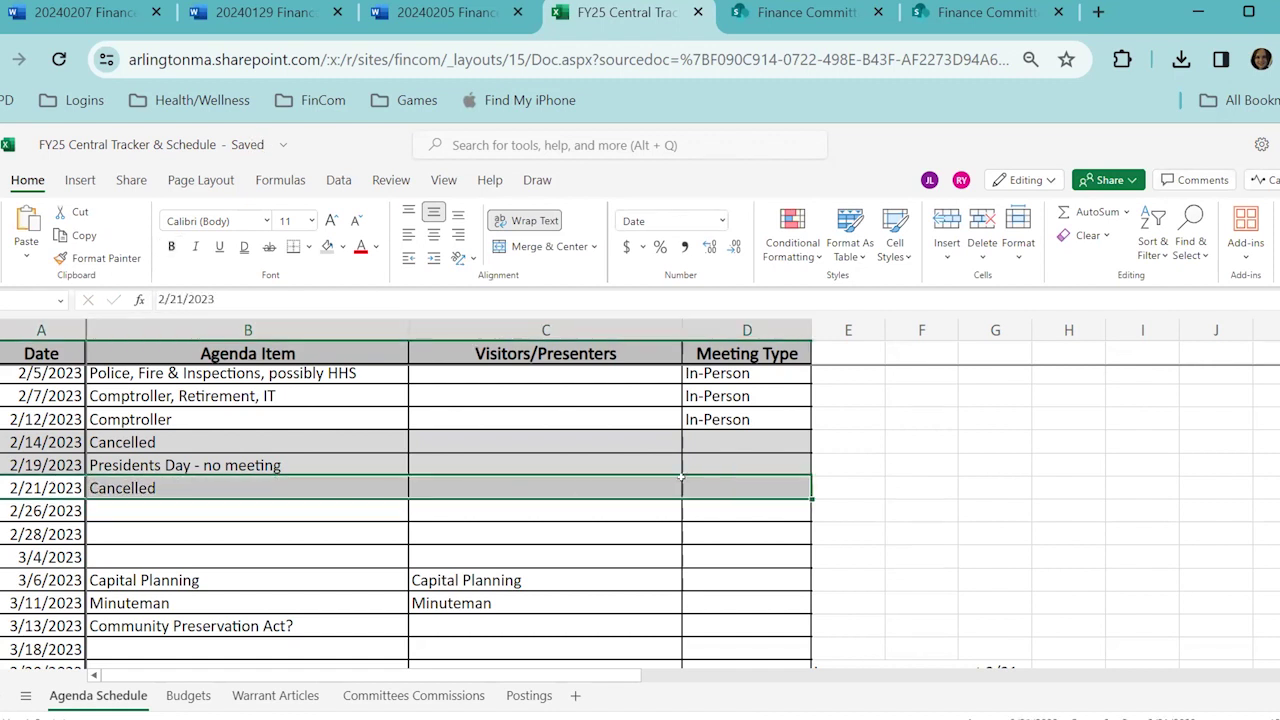
{"action": "left_click", "coordinate": [326, 247]}
{"action": "left_click", "coordinate": [257, 430]}
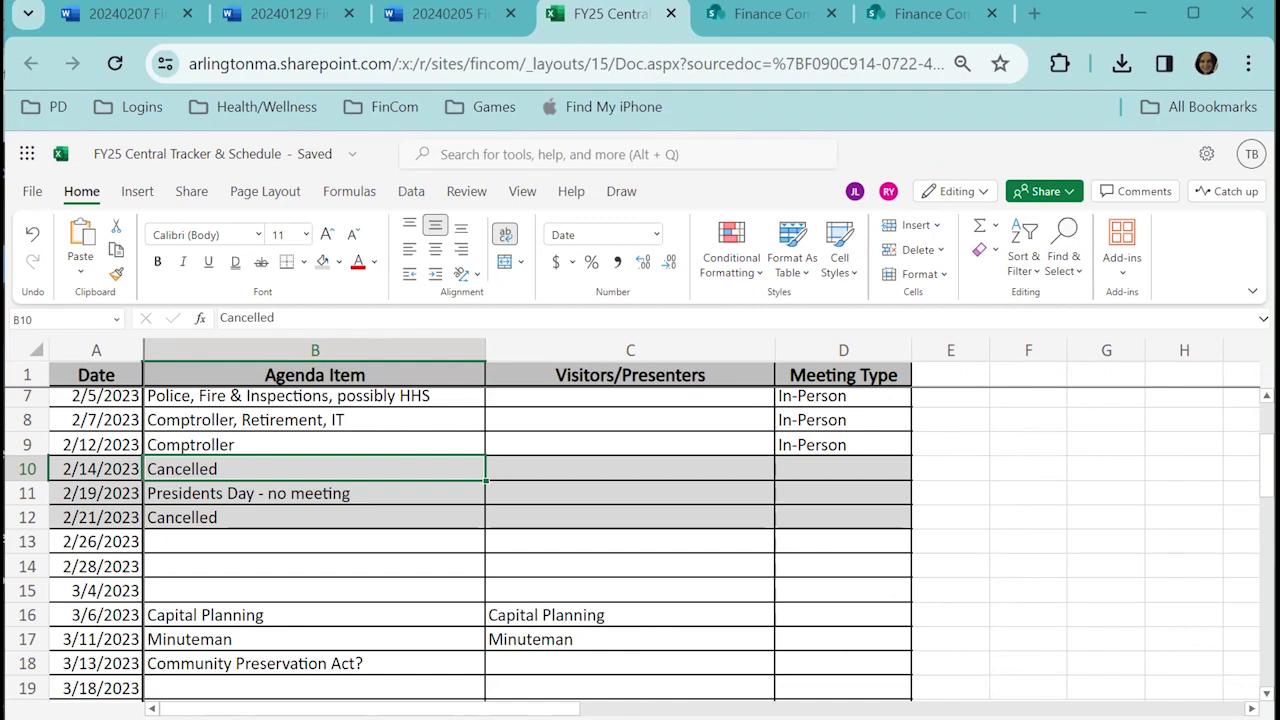
{"action": "left_click", "coordinate": [1146, 616]}
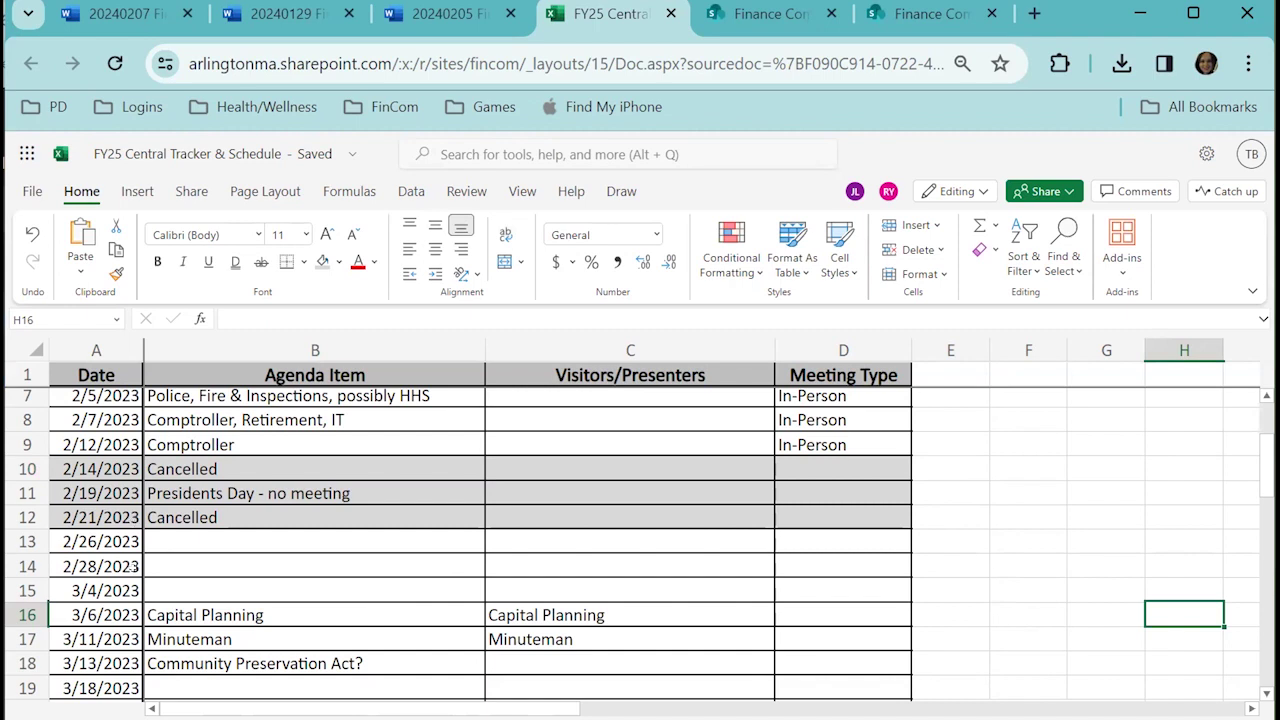
{"action": "scroll", "coordinate": [134, 566], "scroll_direction": "down", "scroll_amount": 2}
{"action": "left_click_drag", "start_coordinate": [128, 582], "coordinate": [214, 583]}
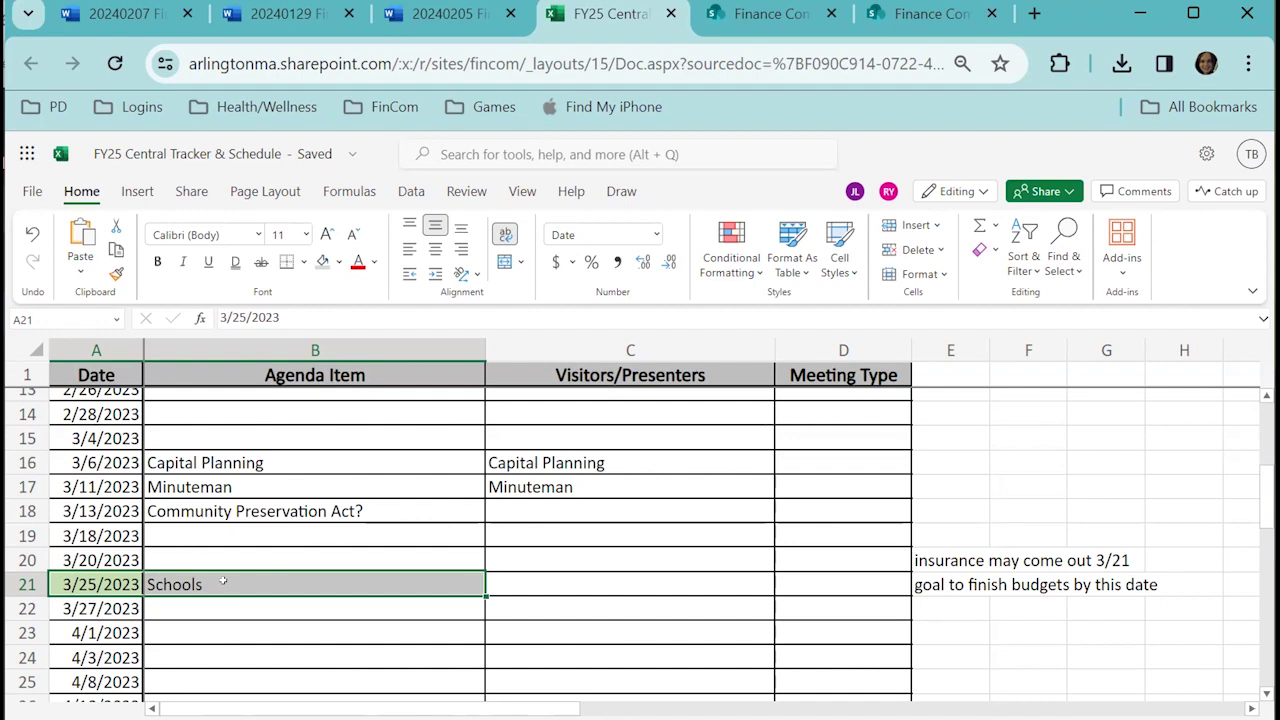
Step: Switch to the 20240207 Finance Committee Minutes and replace the XX:XX adjournment time placeholder with 9:23
{"action": "left_click", "coordinate": [110, 14]}
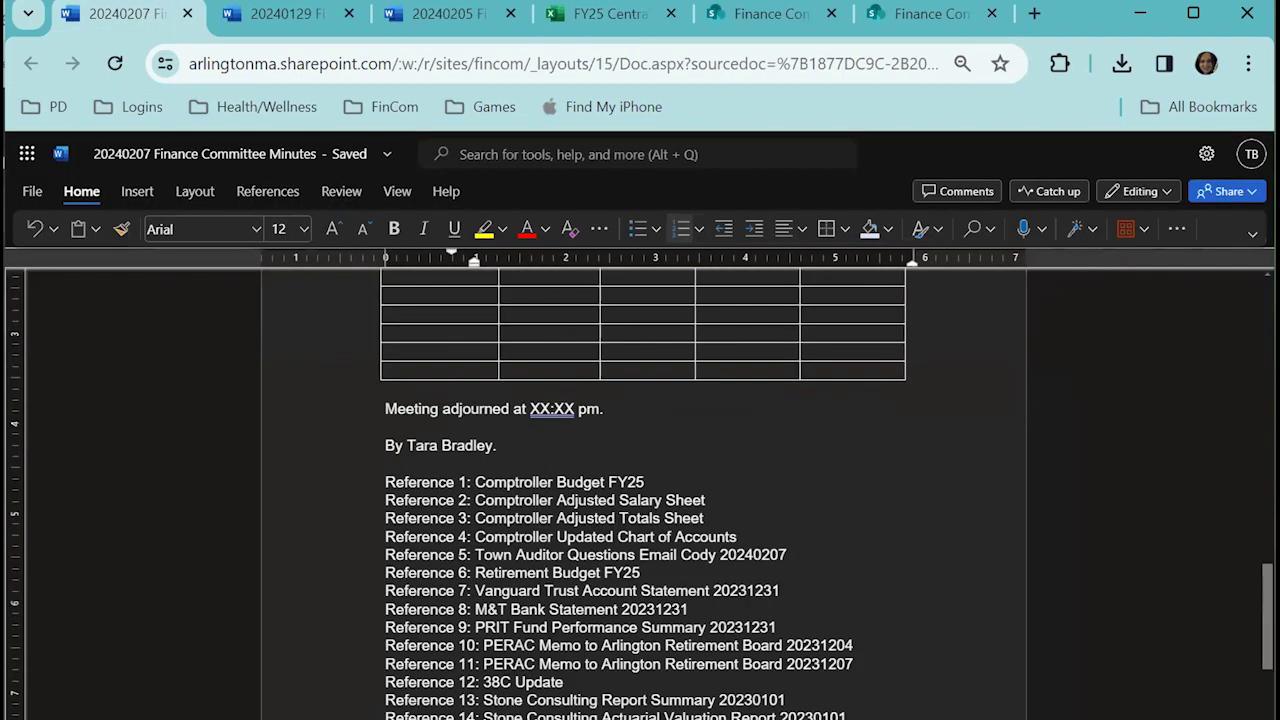
{"action": "left_click_drag", "start_coordinate": [575, 409], "coordinate": [530, 409]}
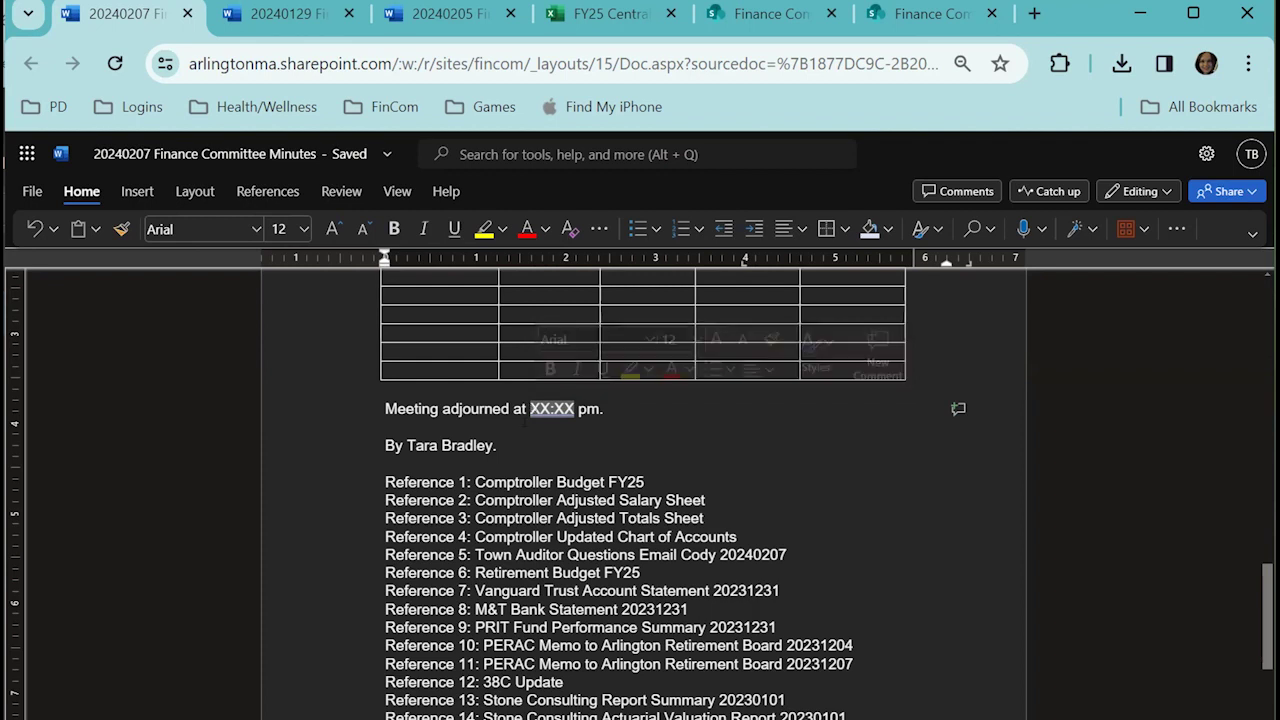
{"action": "key", "text": "BackSpace"}
{"action": "type", "text": "9:2"}
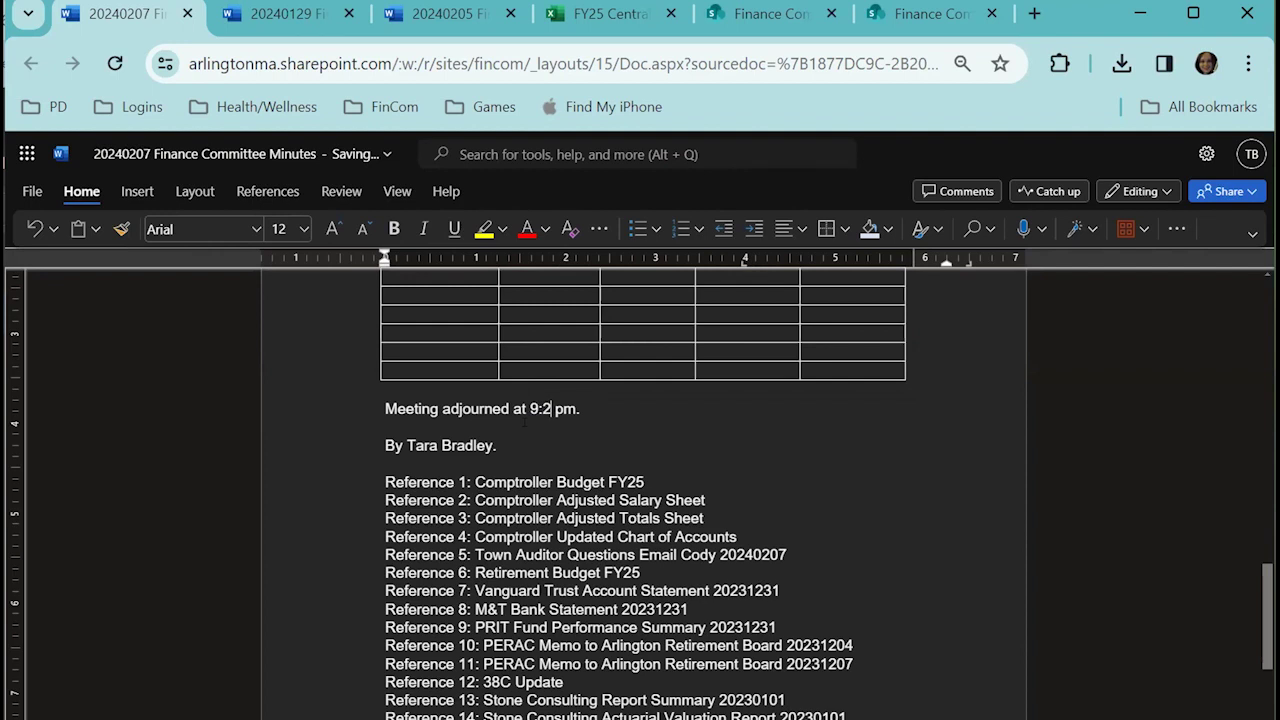
{"action": "type", "text": "3"}
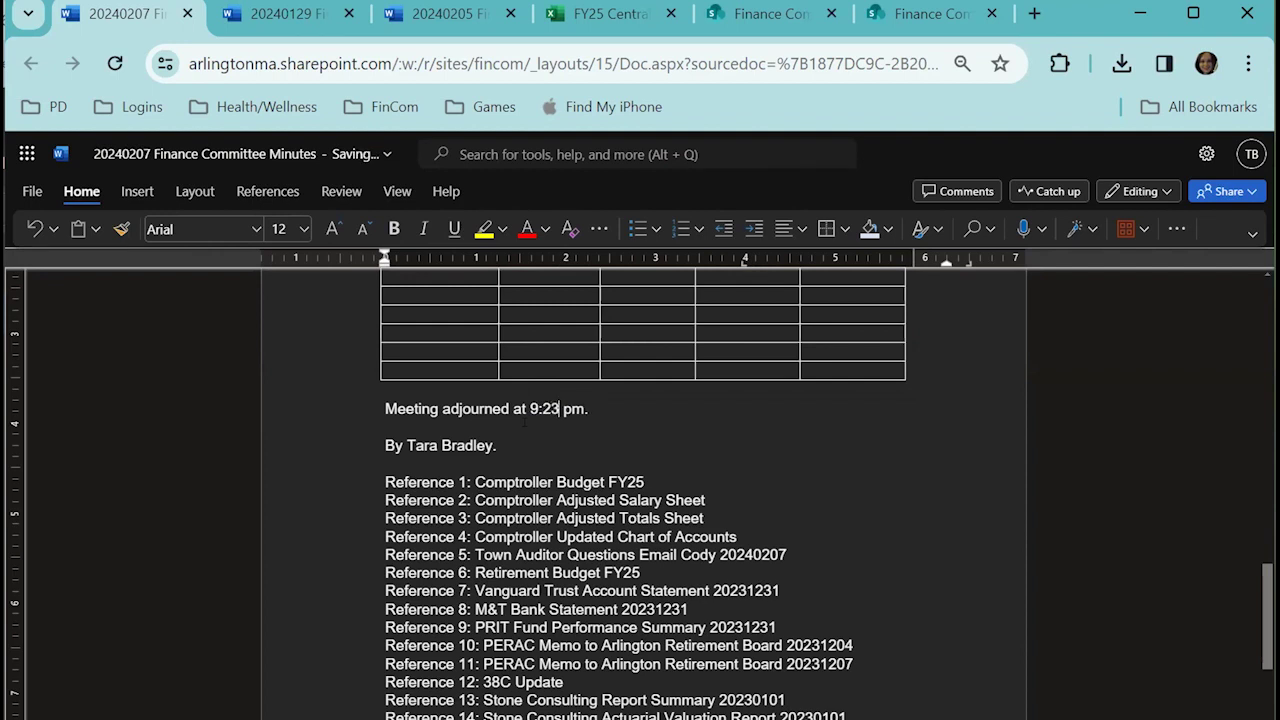